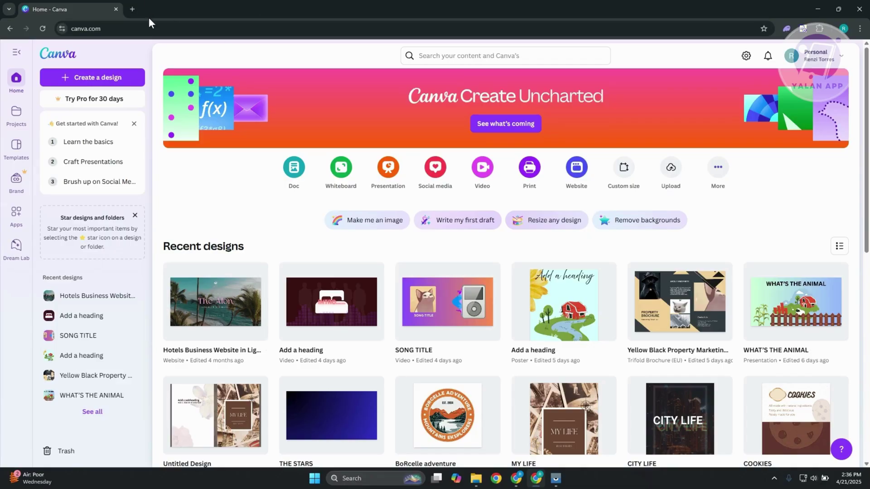
# Browse the Websites templates and start from 'Khaki and Grey Modern Professional Writers Website'
pyautogui.click(121, 79)
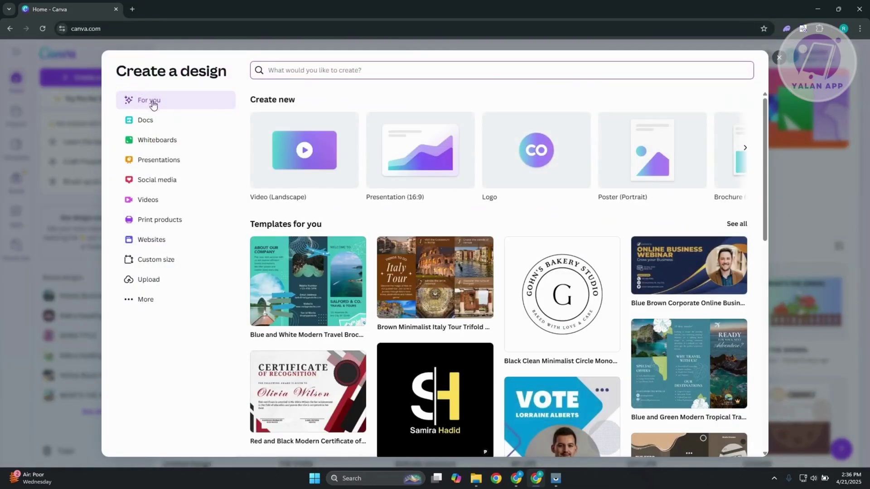
pyautogui.click(163, 243)
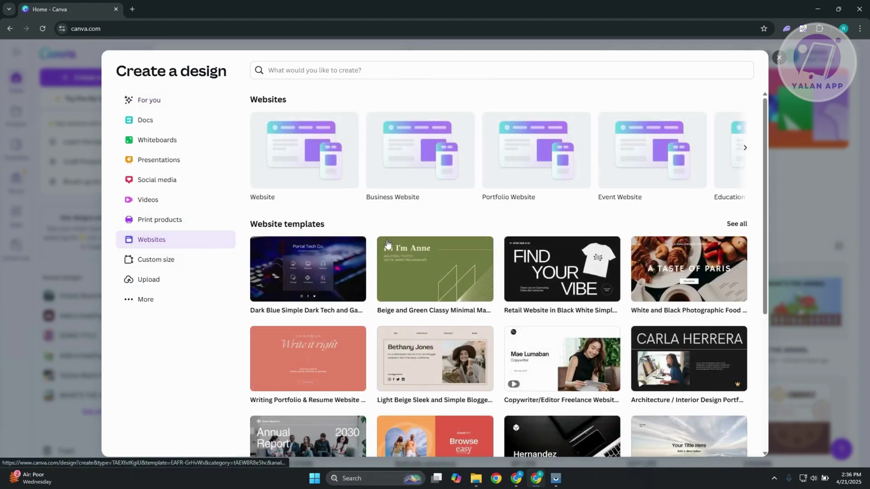
pyautogui.scroll(-4, 389, 224)
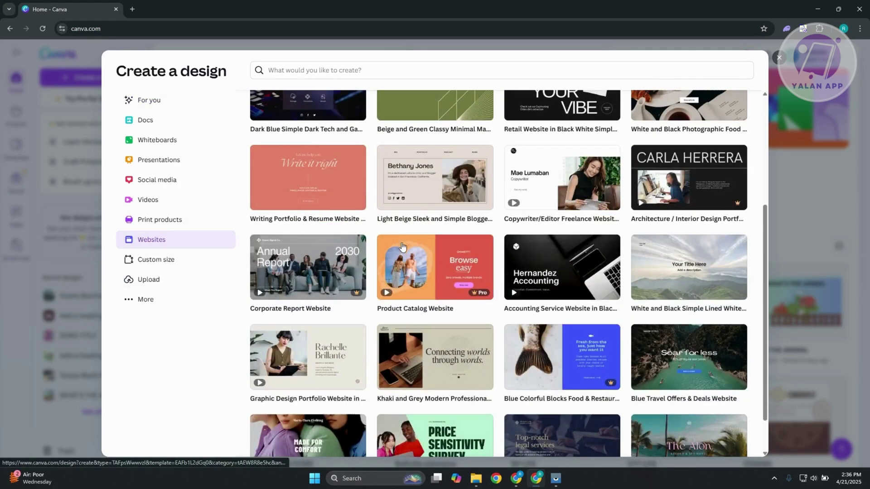
pyautogui.scroll(-1, 398, 306)
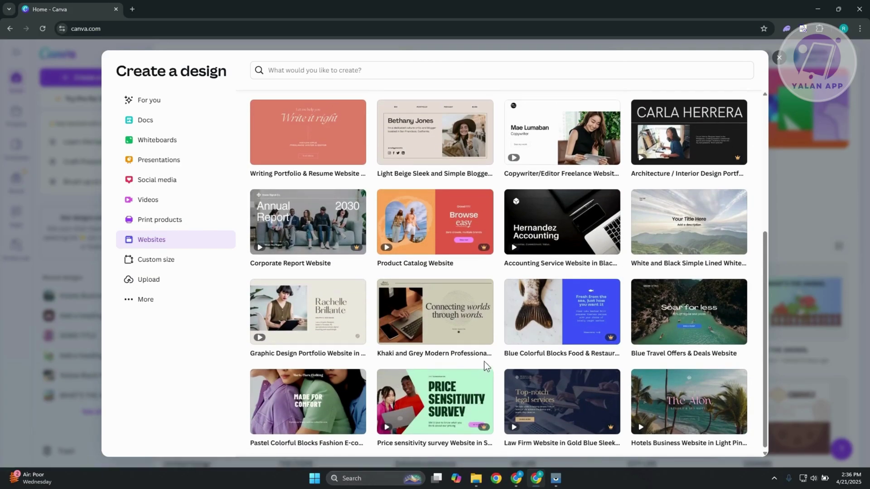
pyautogui.scroll(5, 317, 174)
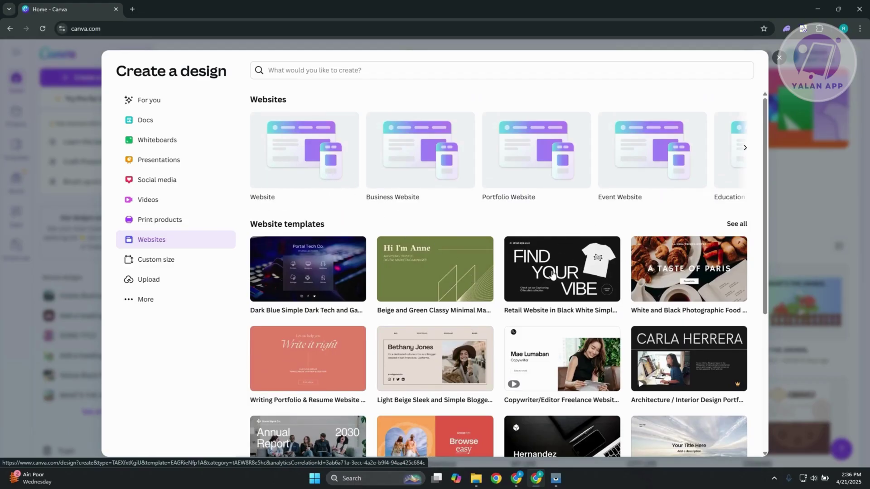
pyautogui.scroll(-5, 453, 254)
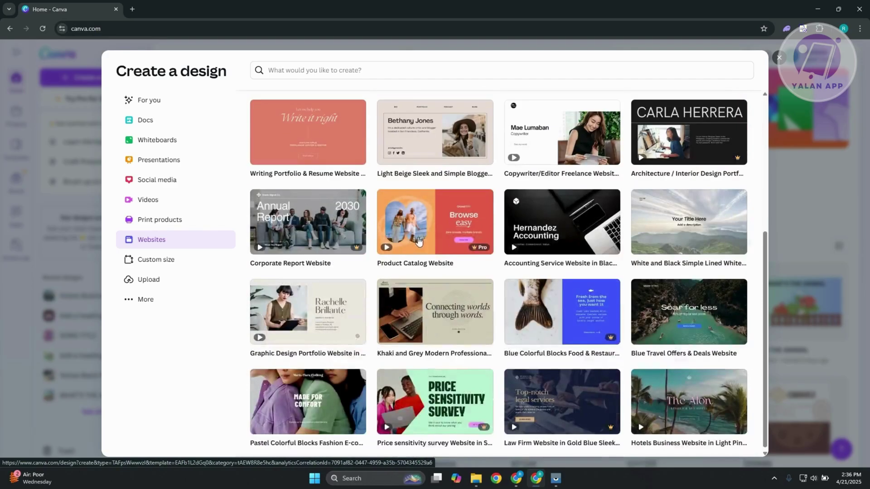
pyautogui.scroll(3, 471, 318)
pyautogui.scroll(2, 471, 318)
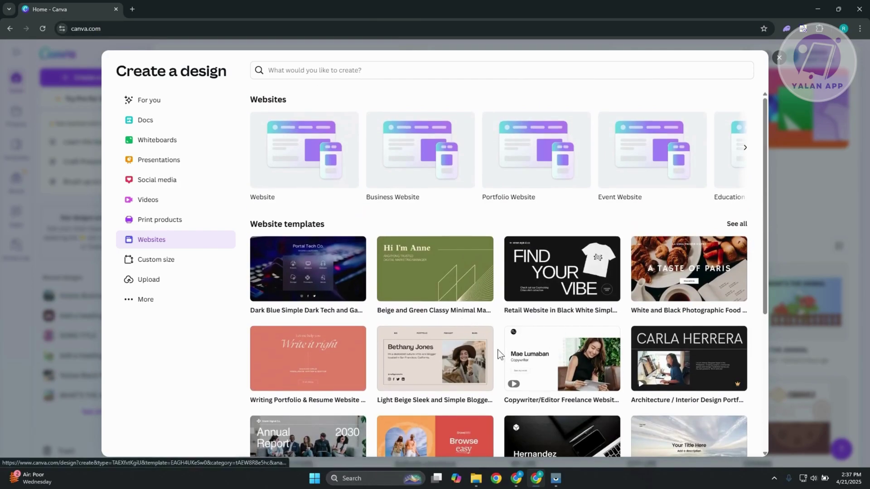
pyautogui.scroll(-4, 351, 293)
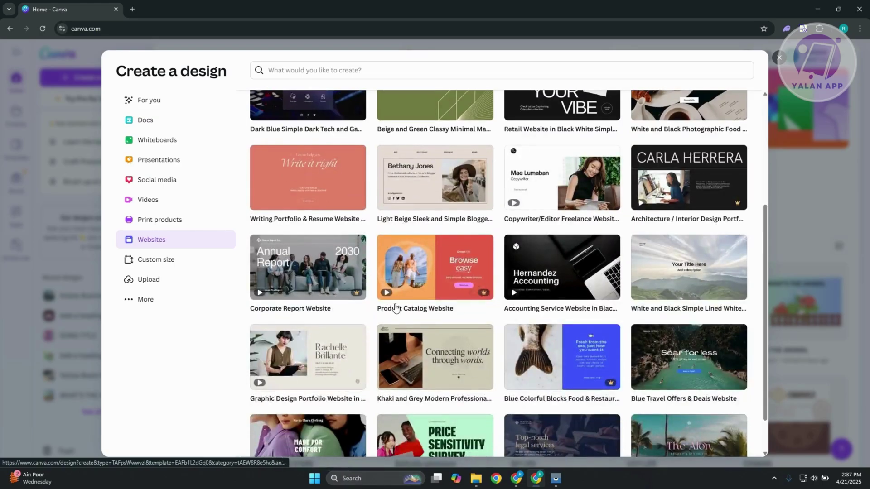
pyautogui.scroll(-1, 450, 338)
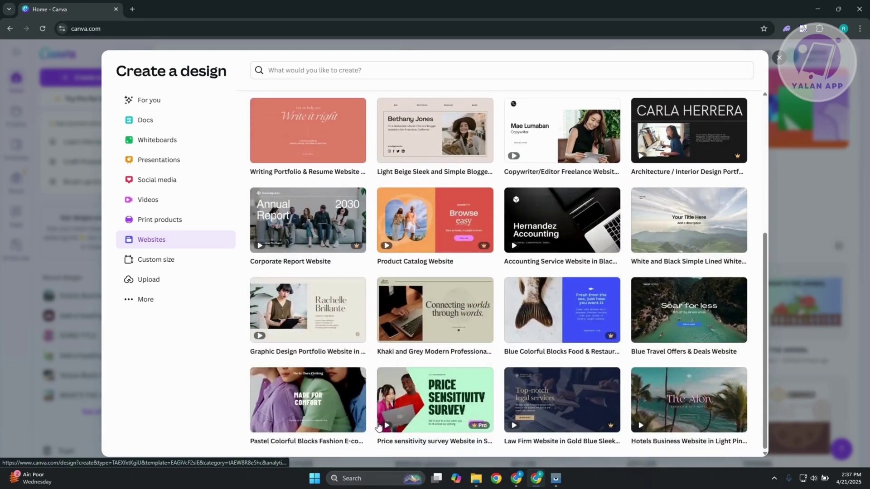
pyautogui.click(425, 304)
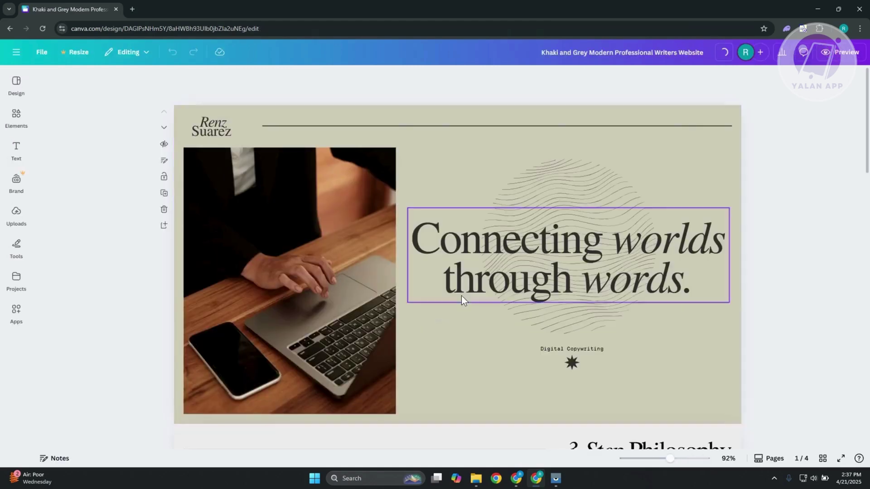
# Scroll through the template's four pages, then back up to page 1
pyautogui.scroll(-10, 466, 296)
pyautogui.scroll(-10, 321, 225)
pyautogui.scroll(-3, 320, 225)
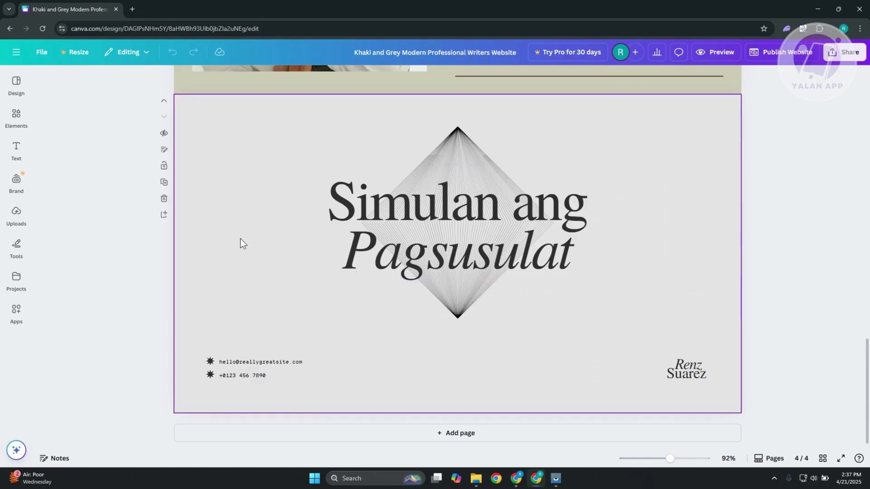
pyautogui.scroll(10, 240, 240)
pyautogui.scroll(8, 226, 260)
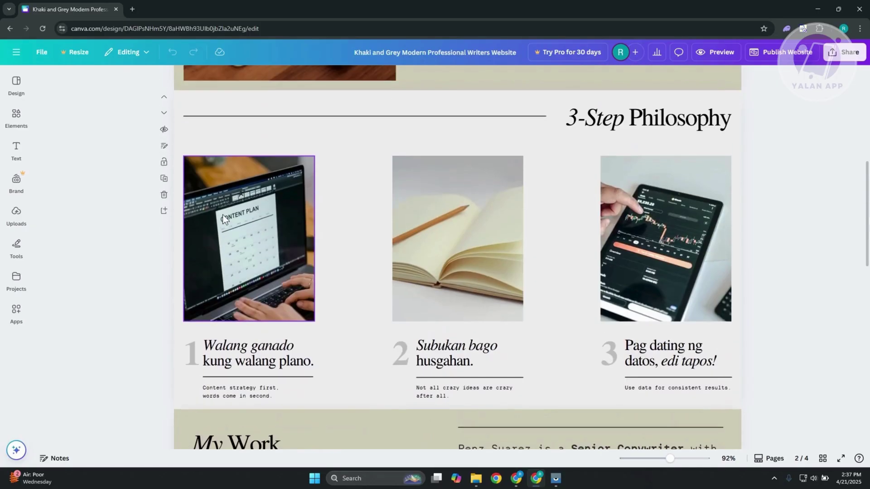
pyautogui.scroll(1, 235, 213)
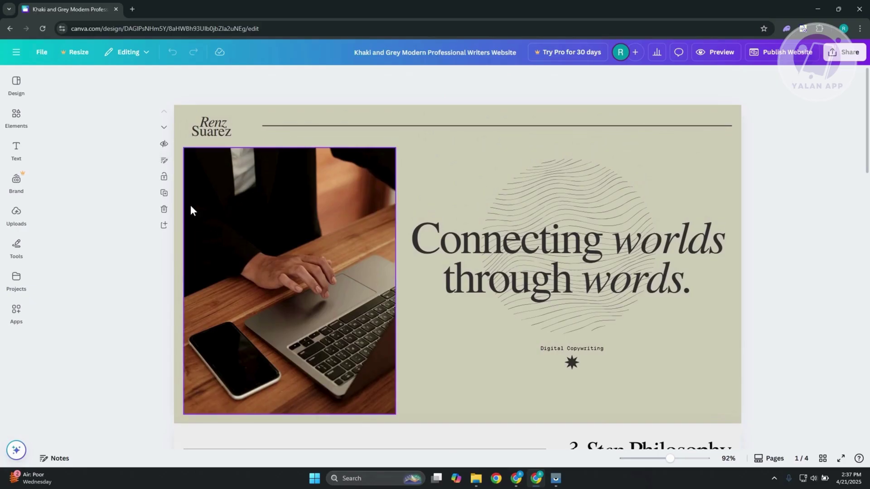
# Place a watercolour flower graphic on page 1, sized and positioned below the headline
pyautogui.click(11, 128)
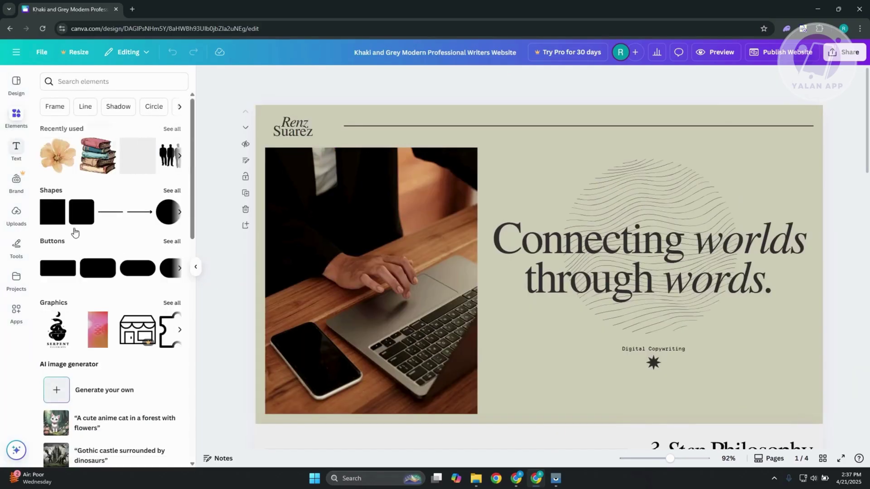
pyautogui.moveTo(59, 155); pyautogui.dragTo(647, 302)
pyautogui.moveTo(712, 342); pyautogui.dragTo(546, 314)
pyautogui.moveTo(480, 274); pyautogui.dragTo(501, 292)
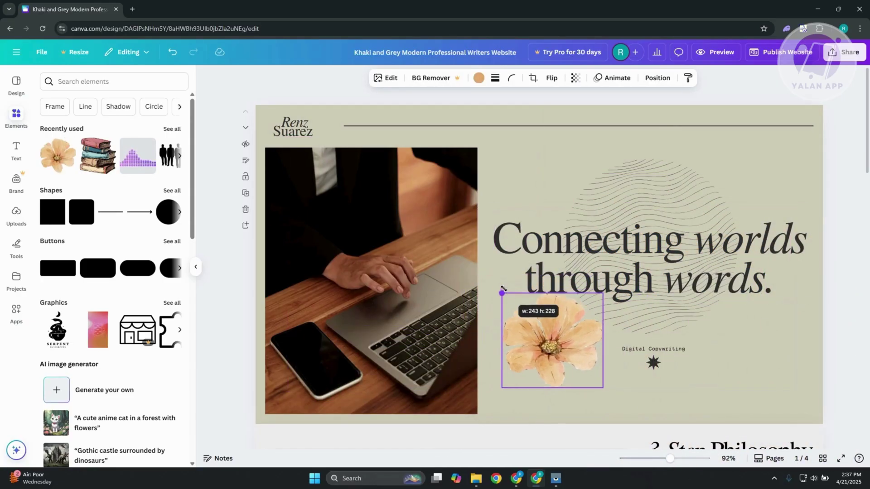
pyautogui.moveTo(544, 335); pyautogui.dragTo(548, 314)
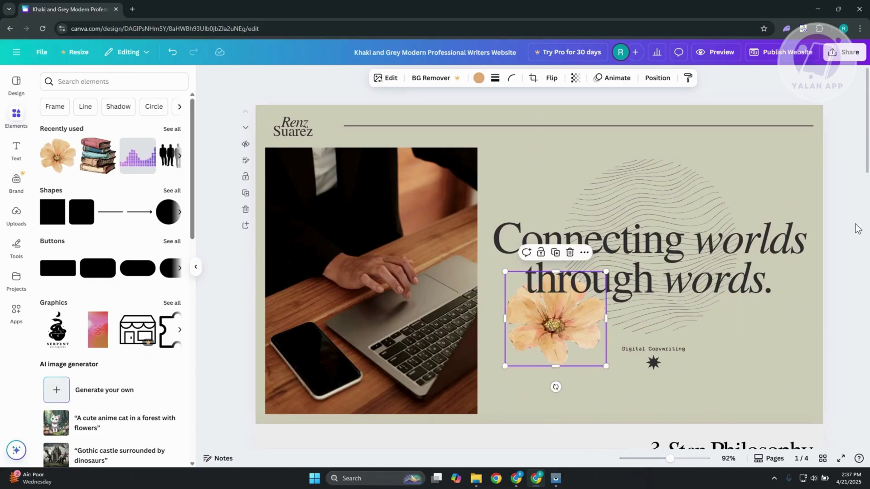
# Replace the laptop photo and another sample photo with uploaded cat images
pyautogui.click(571, 288)
pyautogui.doubleClick(560, 252)
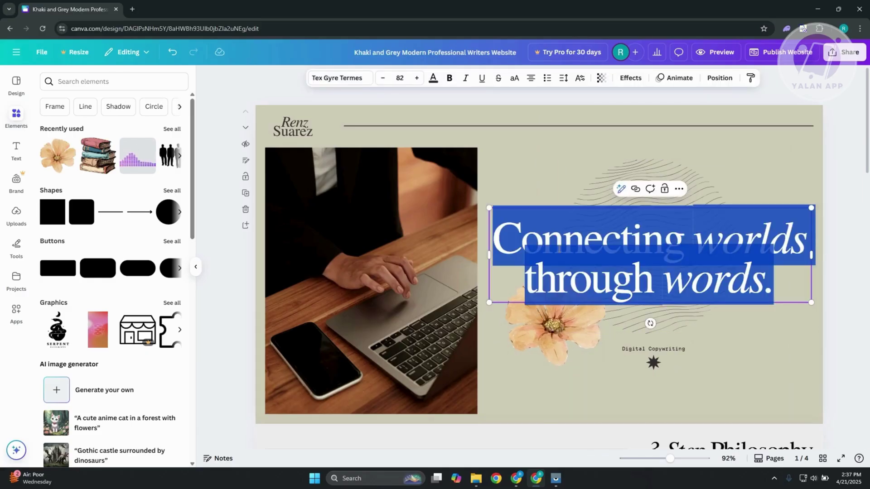
pyautogui.click(328, 182)
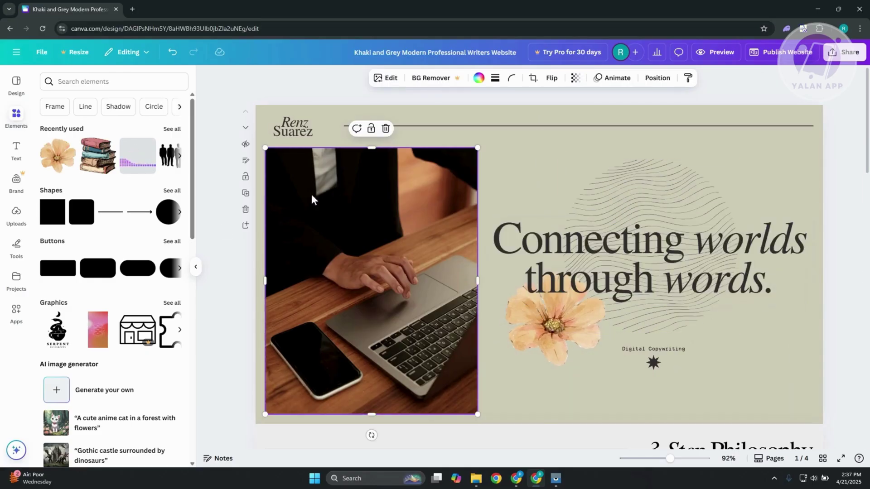
pyautogui.click(15, 222)
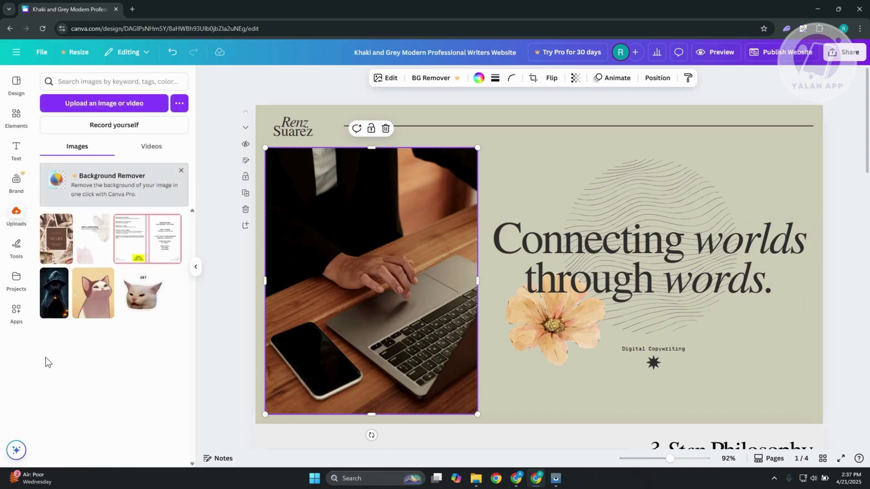
pyautogui.moveTo(54, 293); pyautogui.dragTo(340, 254)
pyautogui.scroll(-5, 645, 314)
pyautogui.scroll(-2, 643, 311)
pyautogui.moveTo(93, 297); pyautogui.dragTo(327, 143)
# Swap the remaining sample photos for uploads, including the tablet photo for the MY LIFE design
pyautogui.scroll(2, 235, 296)
pyautogui.moveTo(93, 238); pyautogui.dragTo(499, 176)
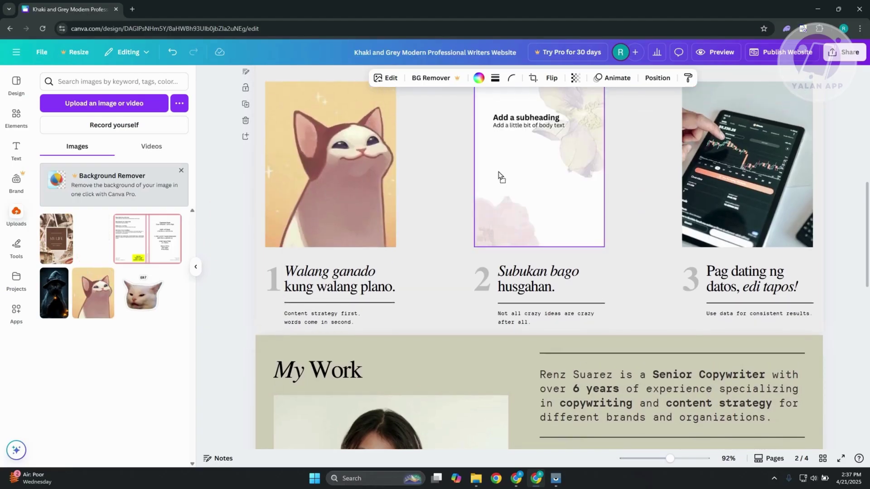
pyautogui.moveTo(56, 239); pyautogui.dragTo(706, 123)
pyautogui.scroll(4, 638, 191)
pyautogui.scroll(-10, 637, 191)
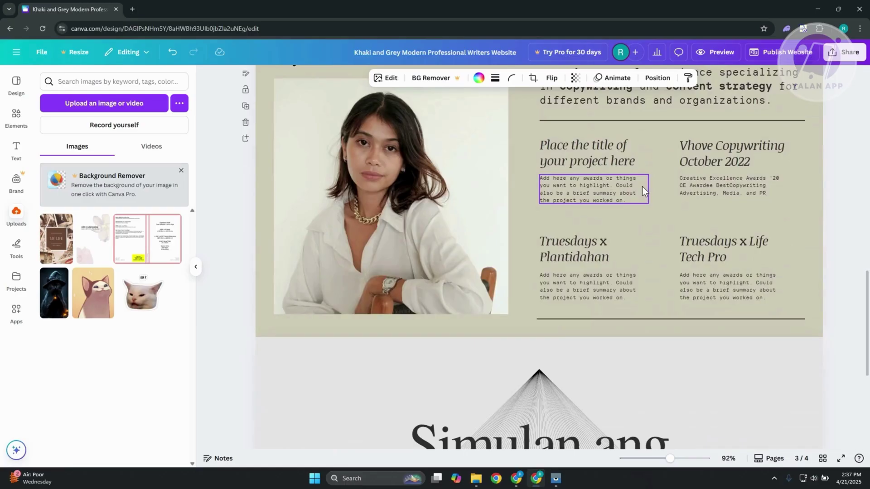
pyautogui.scroll(-3, 643, 186)
pyautogui.scroll(2, 597, 232)
pyautogui.moveTo(142, 294); pyautogui.dragTo(458, 257)
pyautogui.scroll(2, 550, 287)
pyautogui.scroll(-6, 551, 287)
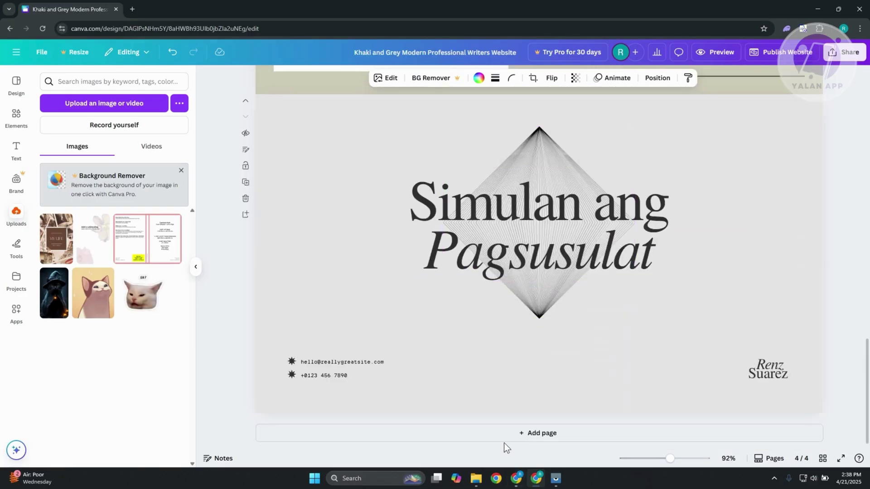
# Add a fifth page and drop the pop cat, wizard cat and EH? cat uploads onto it
pyautogui.click(518, 428)
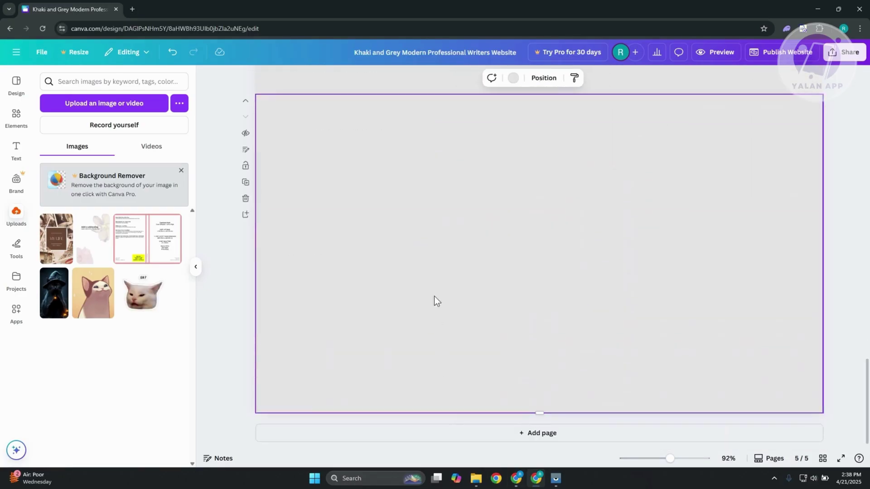
pyautogui.moveTo(93, 293); pyautogui.dragTo(507, 185)
pyautogui.moveTo(54, 293); pyautogui.dragTo(370, 196)
pyautogui.moveTo(143, 294); pyautogui.dragTo(704, 319)
# Arrange the three cats into an overlapping collage with EH? cat at the left
pyautogui.moveTo(577, 181); pyautogui.dragTo(601, 150)
pyautogui.moveTo(461, 219); pyautogui.dragTo(510, 203)
pyautogui.click(698, 303)
pyautogui.moveTo(698, 303); pyautogui.dragTo(387, 289)
pyautogui.moveTo(536, 225); pyautogui.dragTo(557, 224)
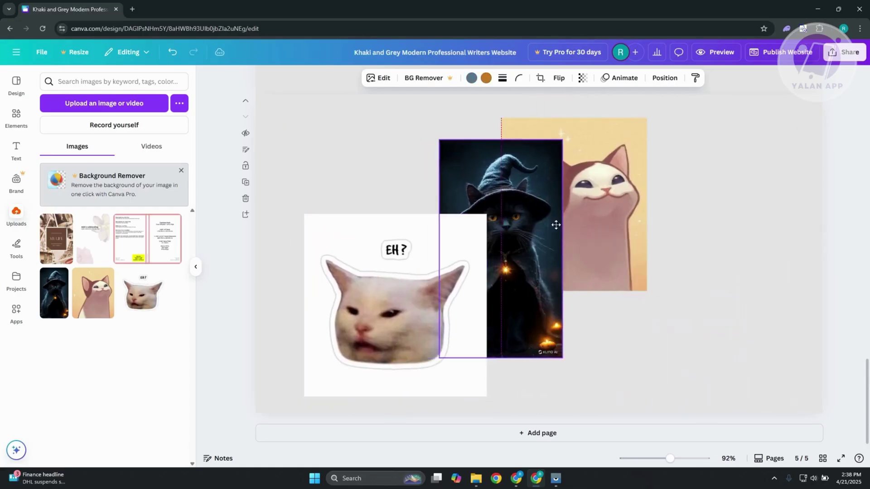
pyautogui.moveTo(622, 207); pyautogui.dragTo(678, 202)
pyautogui.moveTo(509, 243); pyautogui.dragTo(535, 241)
pyautogui.moveTo(419, 287); pyautogui.dragTo(445, 276)
pyautogui.scroll(20, 371, 281)
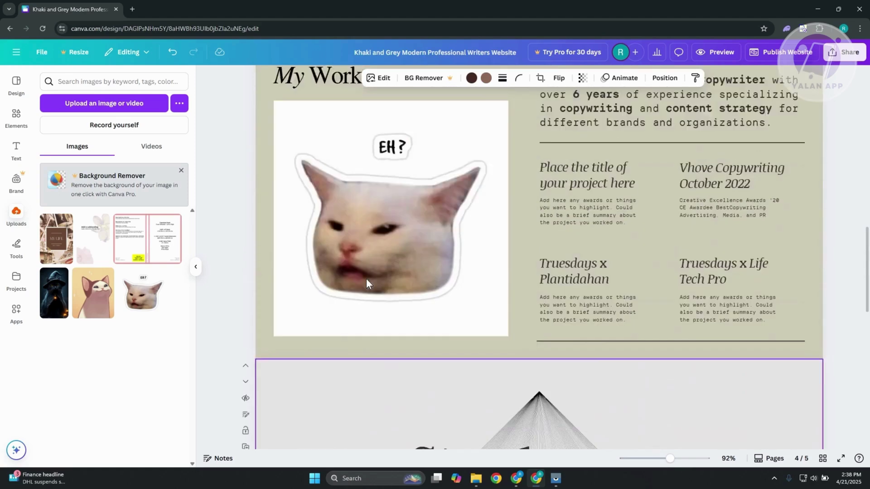
pyautogui.scroll(5, 349, 299)
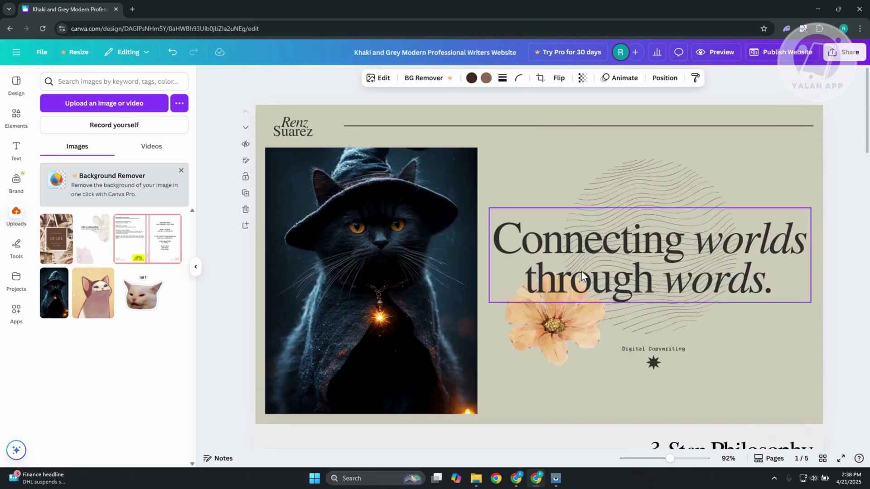
# Preview the website on desktop, scrolling down to the 'Simulan ang Pagsusulat' section
pyautogui.click(716, 52)
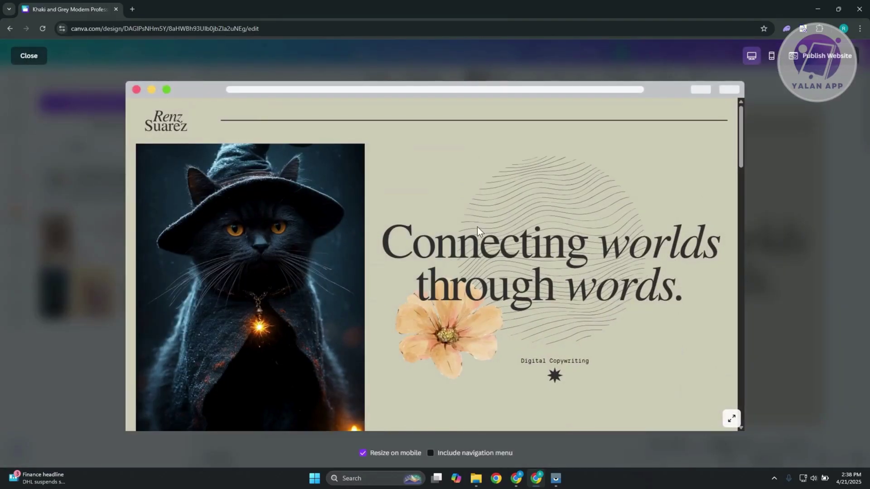
pyautogui.scroll(-5, 478, 256)
pyautogui.scroll(-5, 459, 263)
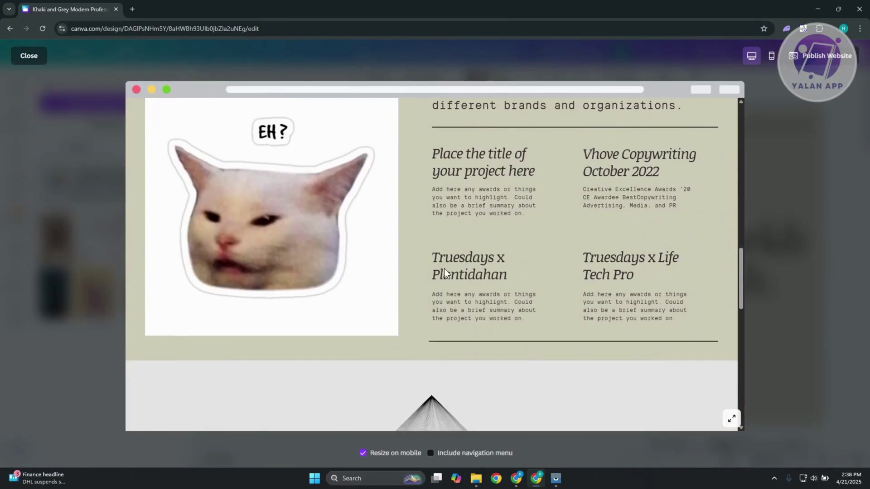
pyautogui.scroll(5, 439, 268)
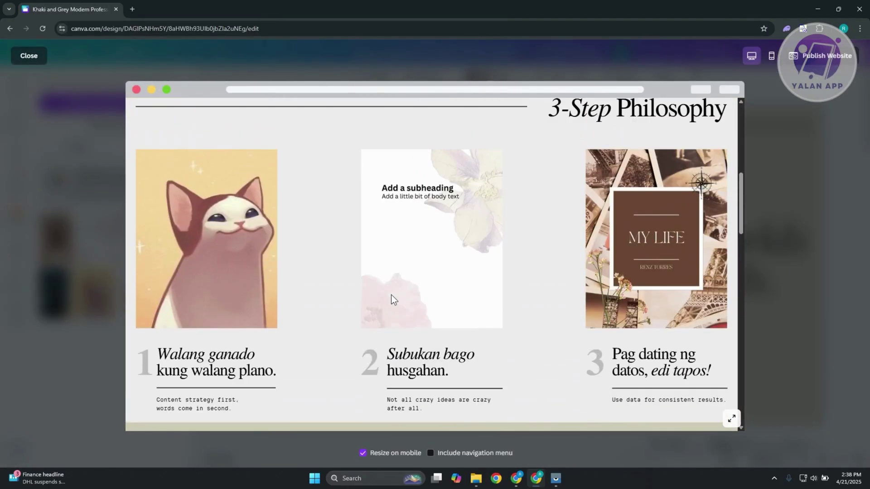
pyautogui.scroll(5, 392, 296)
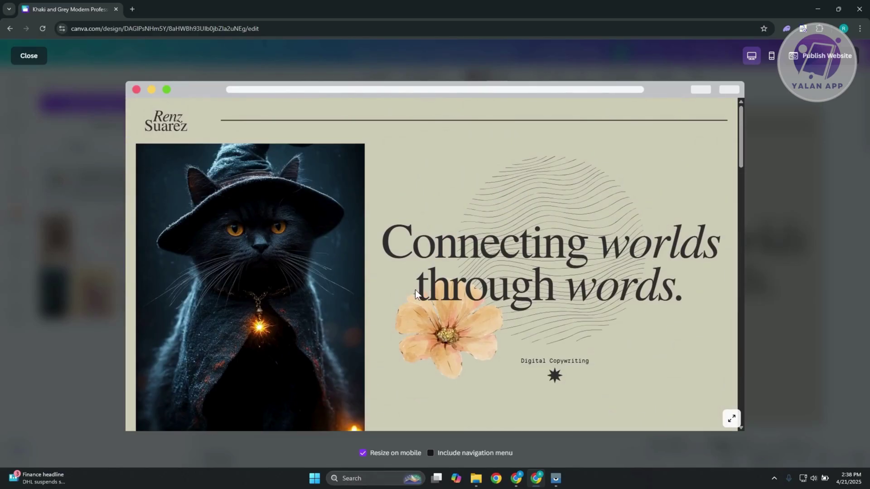
pyautogui.scroll(-15, 289, 311)
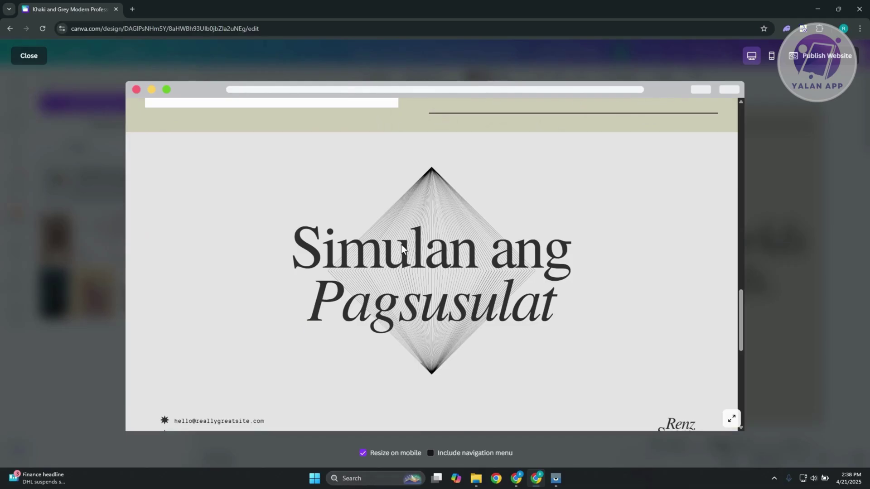
# Switch the preview to Mobile and scroll through it down to the cat collage
pyautogui.click(770, 57)
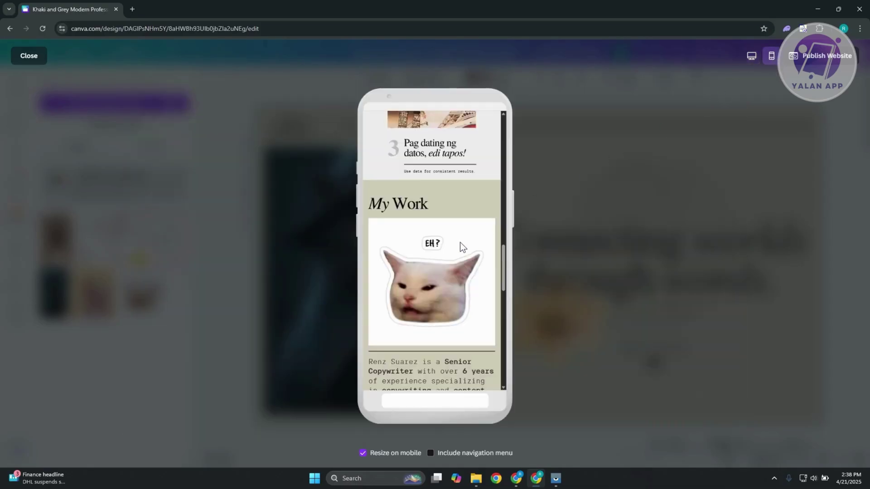
pyautogui.scroll(-5, 460, 245)
pyautogui.scroll(10, 461, 243)
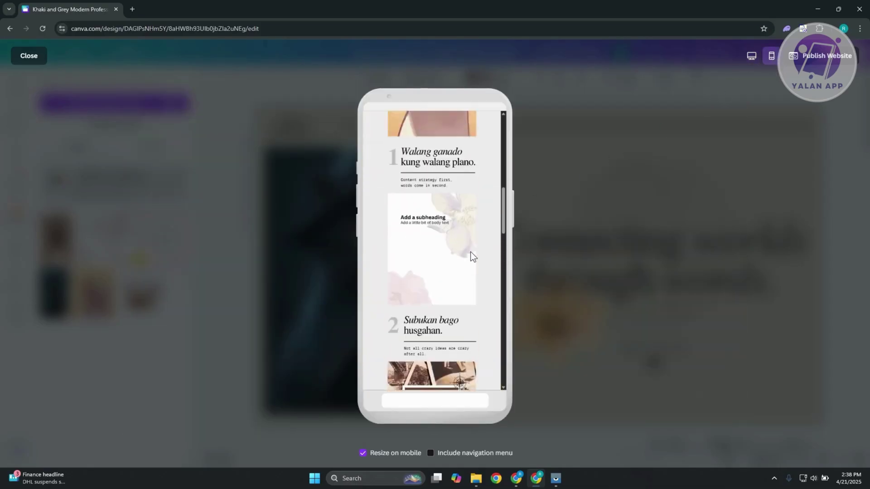
pyautogui.scroll(3, 485, 249)
pyautogui.scroll(-2, 480, 258)
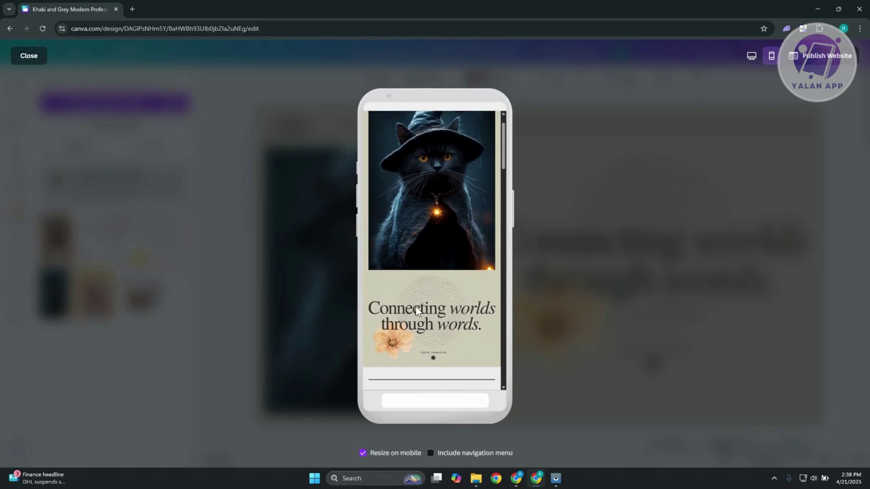
pyautogui.scroll(-8, 430, 292)
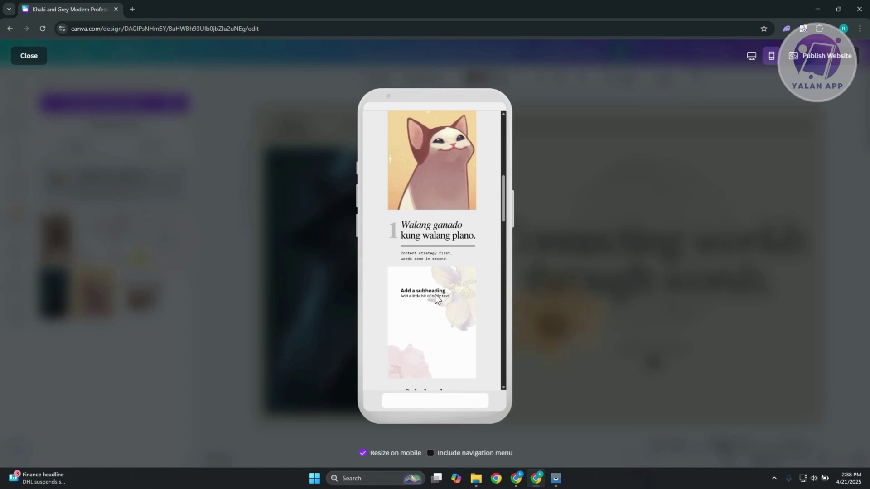
pyautogui.scroll(-4, 435, 294)
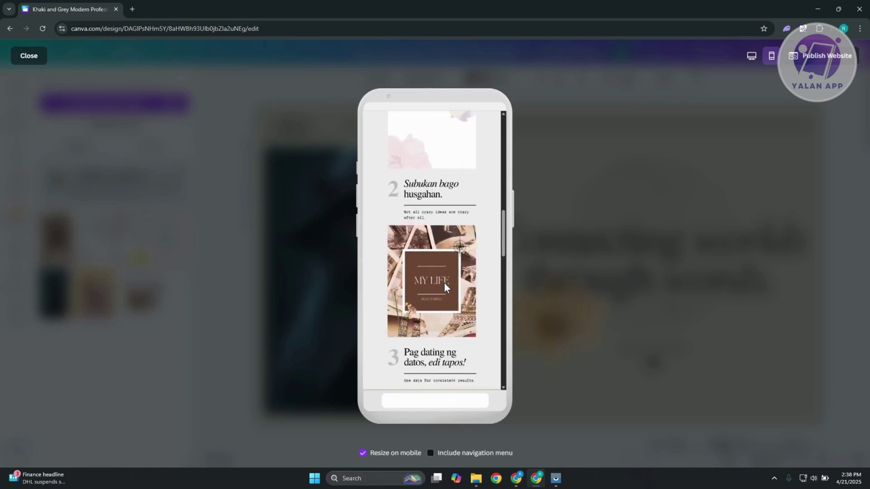
pyautogui.scroll(-15, 444, 288)
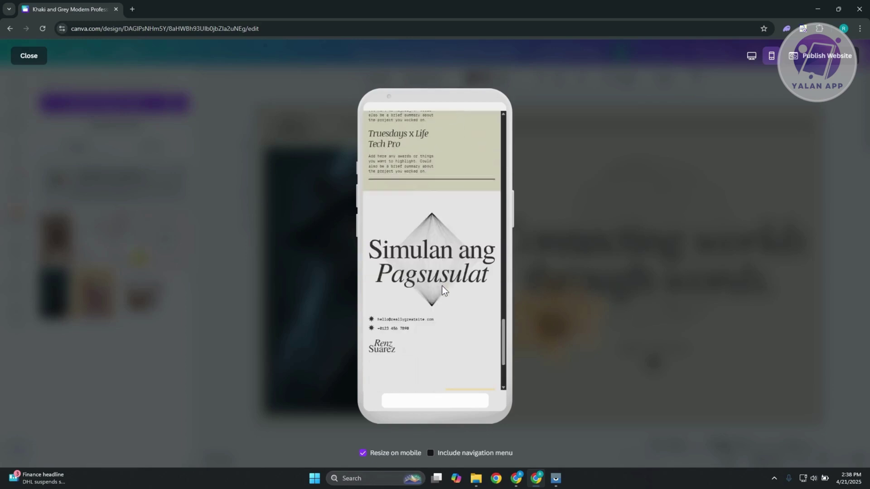
pyautogui.scroll(-3, 442, 285)
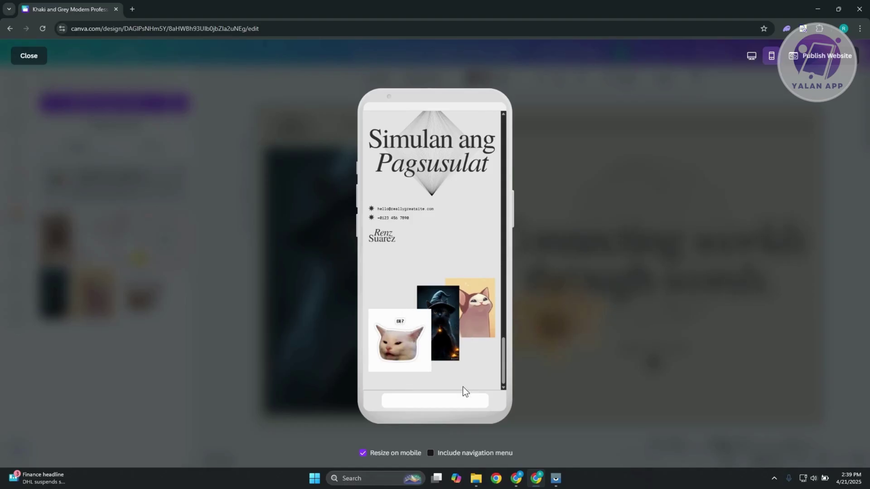
pyautogui.scroll(10, 463, 385)
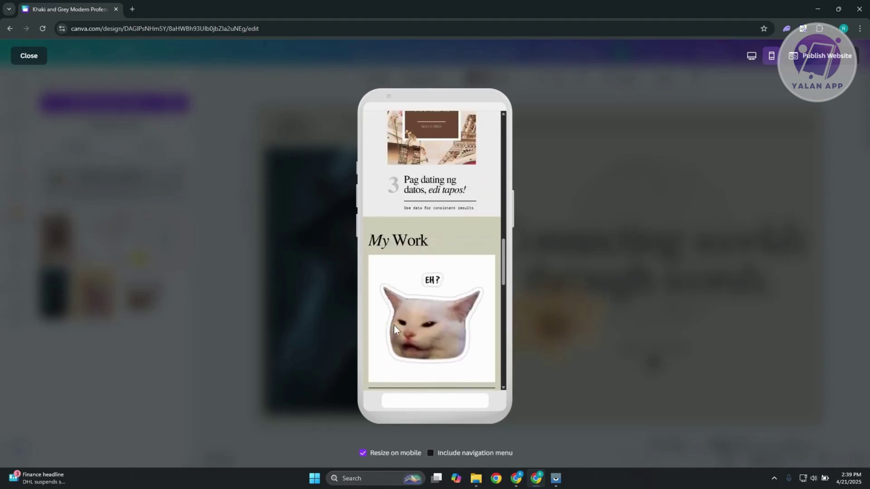
pyautogui.scroll(10, 434, 322)
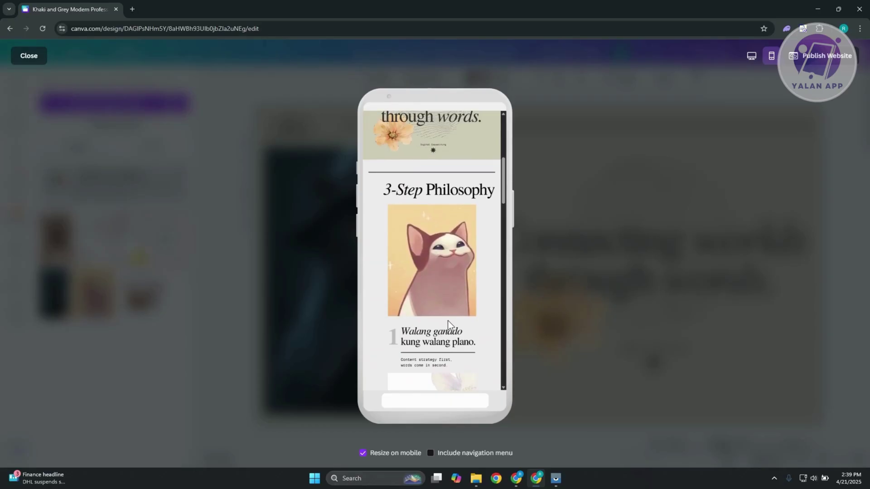
pyautogui.scroll(-15, 448, 320)
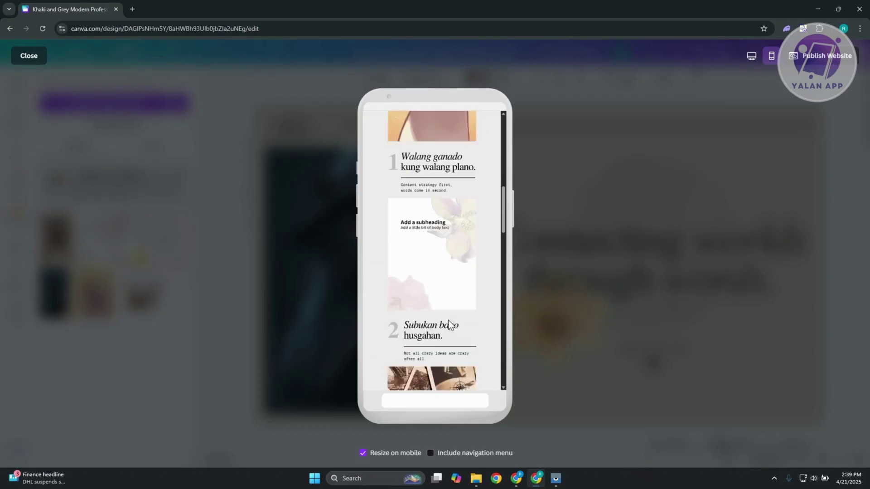
pyautogui.scroll(-3, 460, 328)
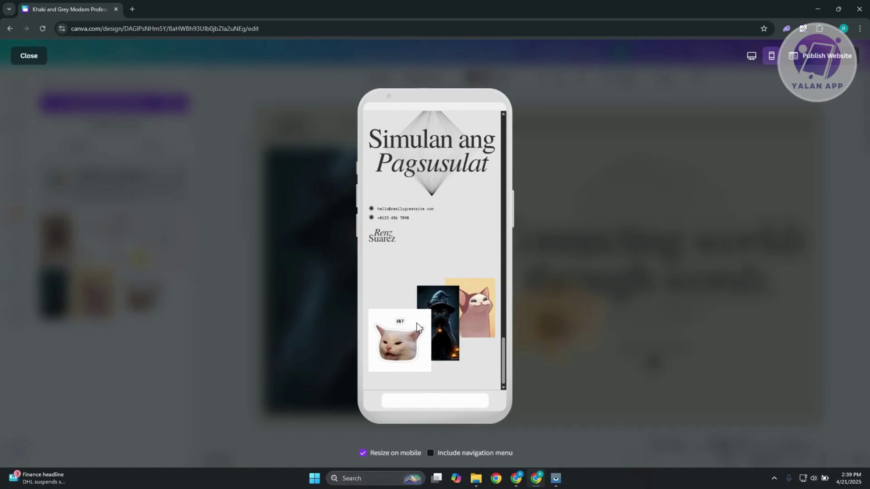
# Close the preview and scroll the editor back to page 1 with the witch cat hero
pyautogui.click(23, 56)
pyautogui.scroll(-20, 498, 299)
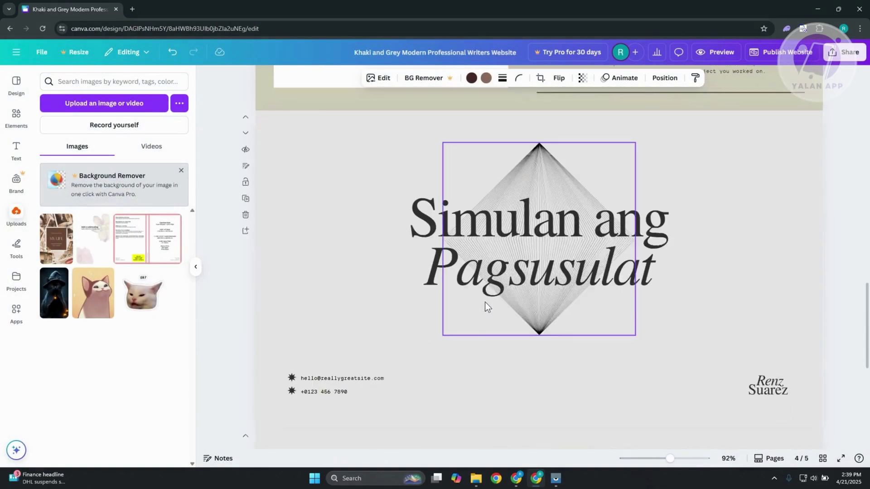
pyautogui.scroll(15, 484, 305)
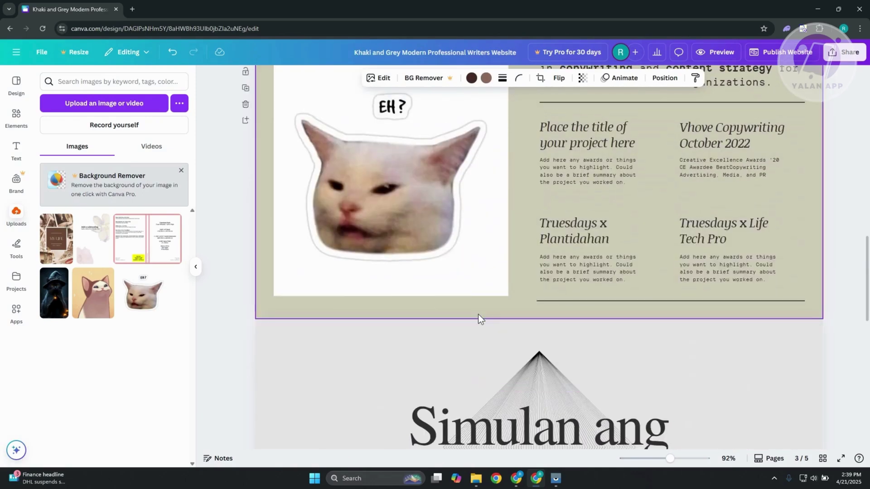
pyautogui.scroll(8, 479, 313)
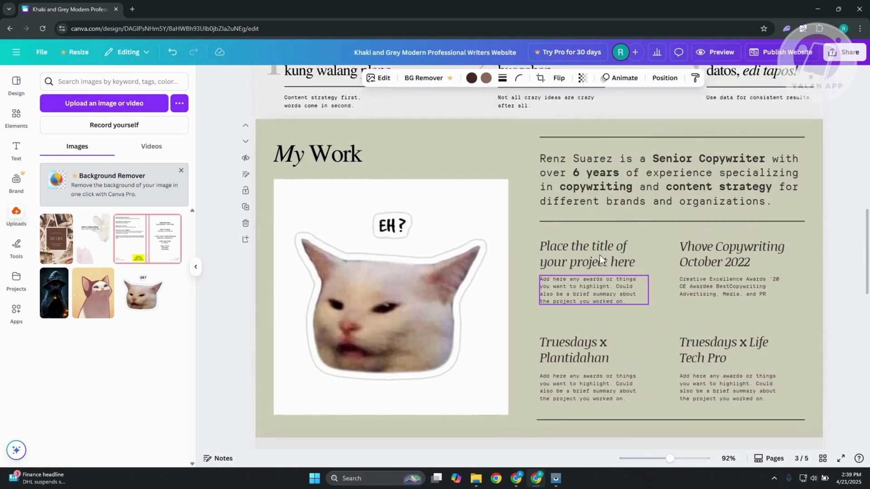
pyautogui.scroll(10, 594, 291)
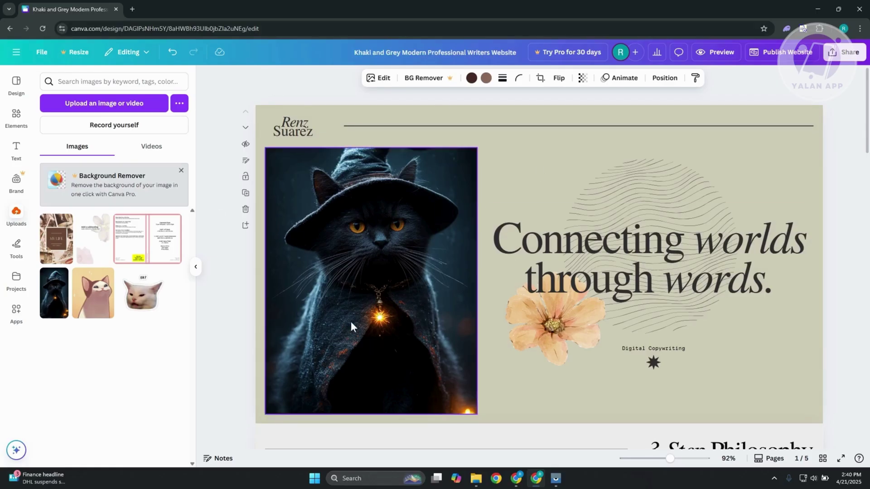
pyautogui.click(784, 52)
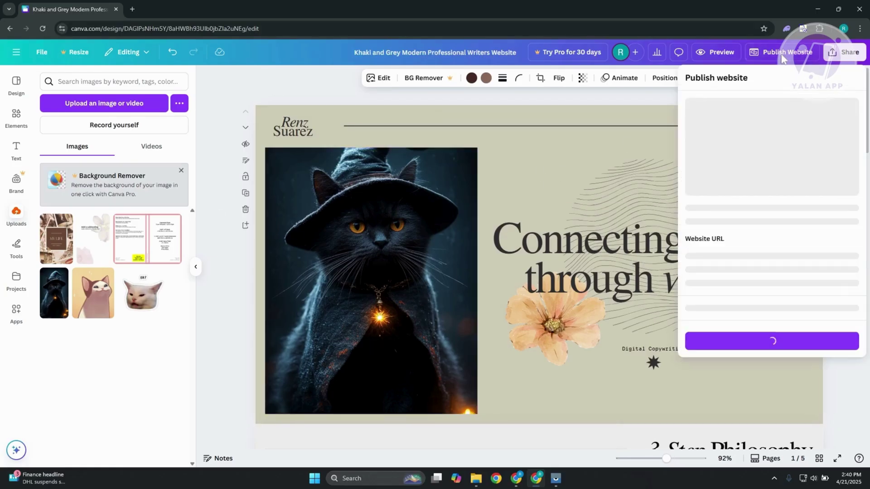
pyautogui.click(725, 55)
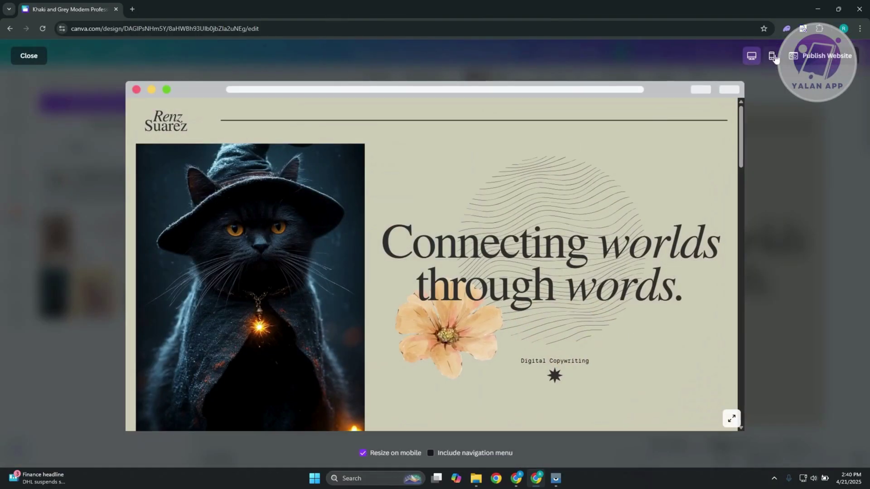
pyautogui.click(772, 56)
pyautogui.scroll(-5, 458, 266)
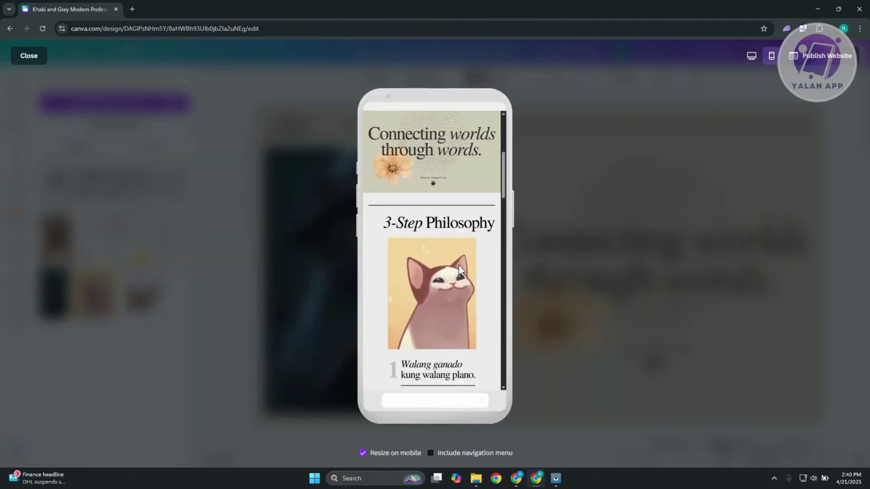
pyautogui.scroll(-10, 458, 266)
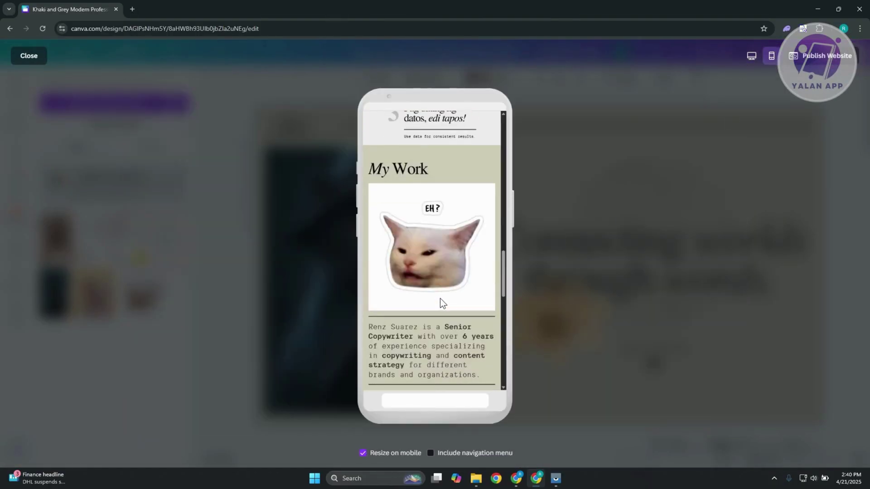
pyautogui.scroll(5, 439, 300)
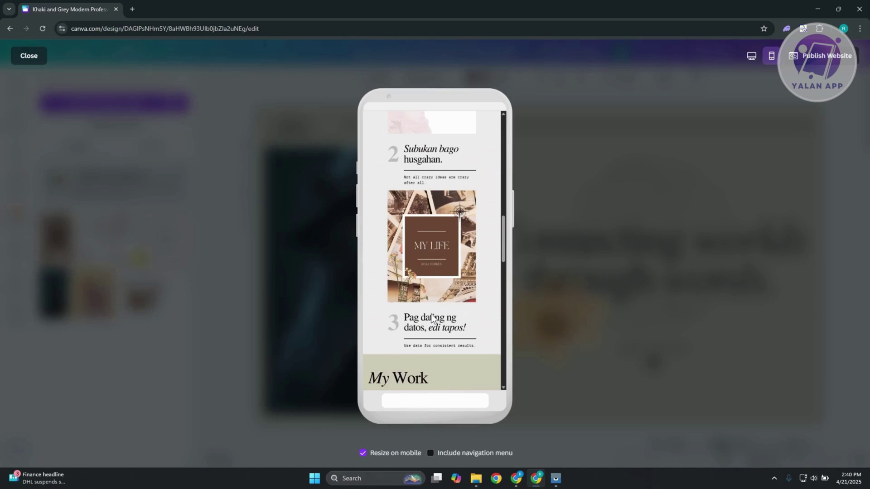
pyautogui.scroll(1, 455, 256)
pyautogui.scroll(10, 454, 256)
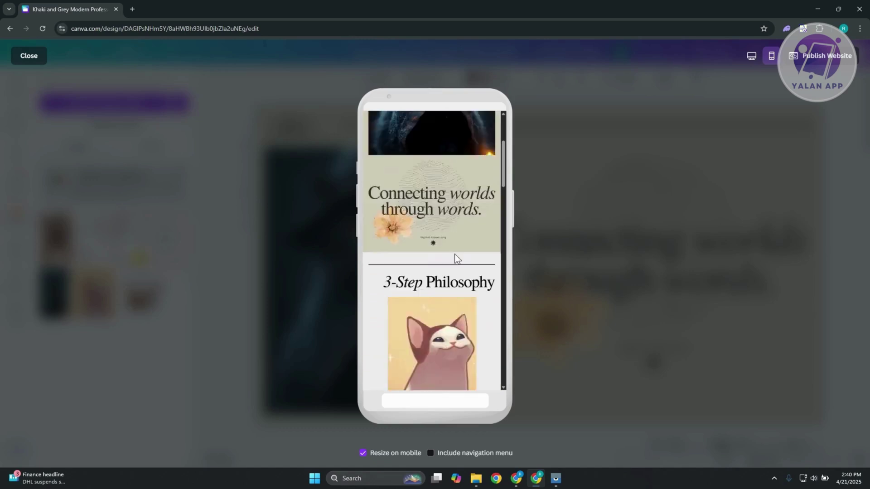
pyautogui.click(29, 57)
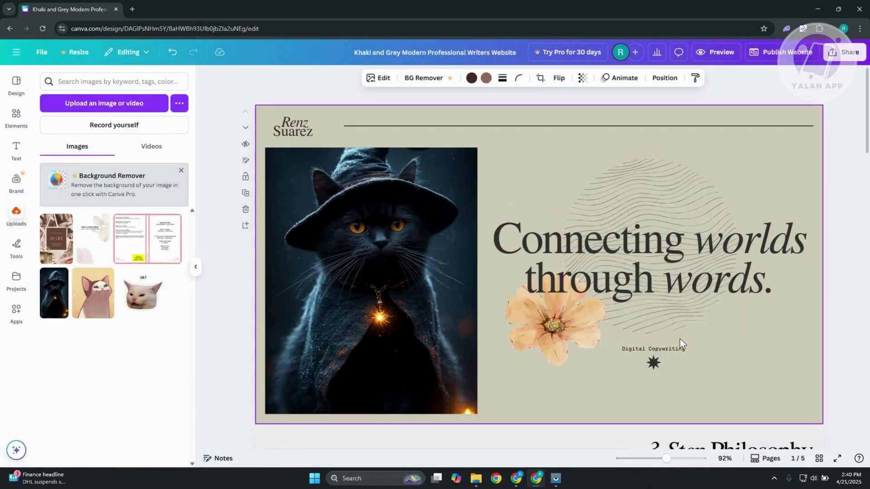
# Box-select the headline, wavy-line graphic, flower and 'Digital Copywriting' caption, then Group them
pyautogui.click(644, 180)
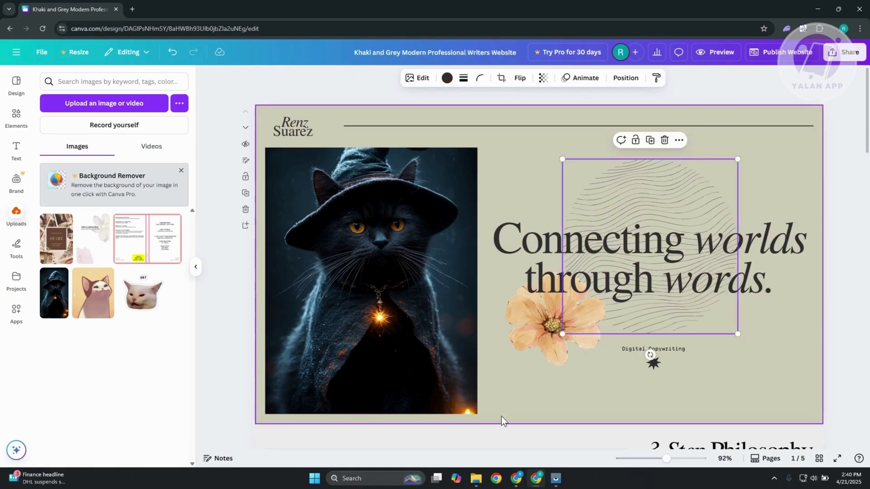
pyautogui.click(538, 224)
pyautogui.click(662, 162)
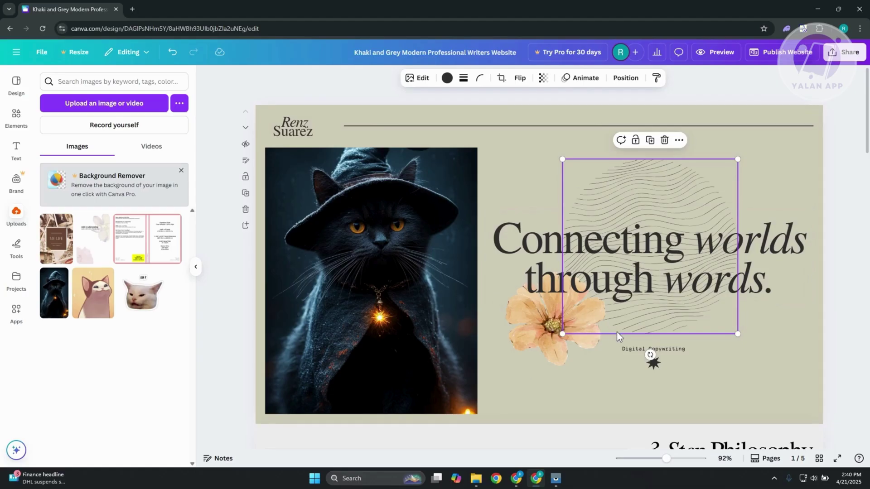
pyautogui.click(548, 327)
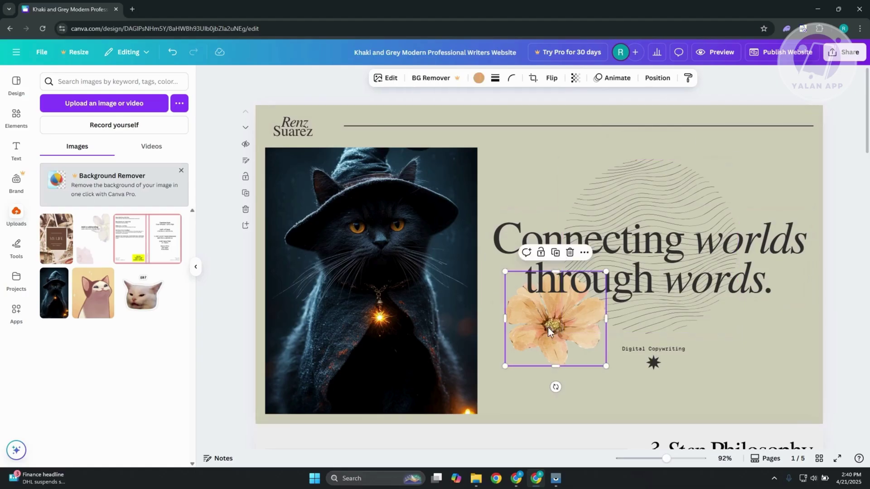
pyautogui.click(645, 245)
pyautogui.click(652, 168)
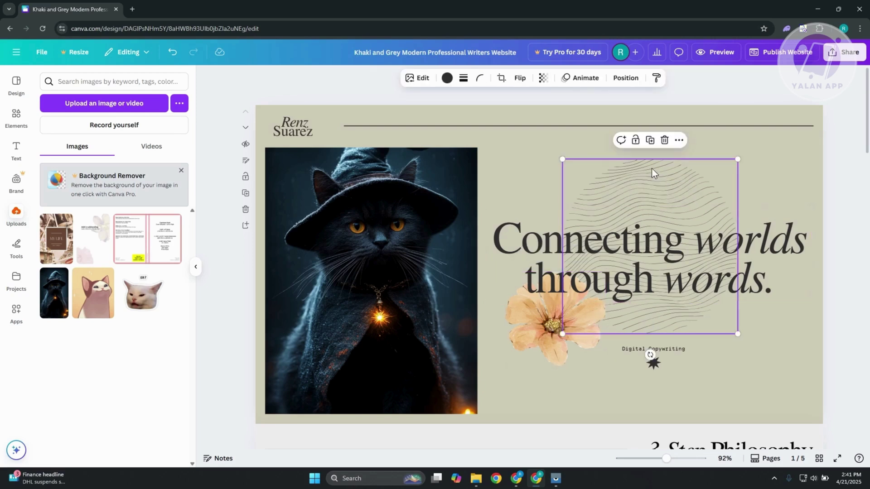
pyautogui.click(633, 357)
pyautogui.click(560, 336)
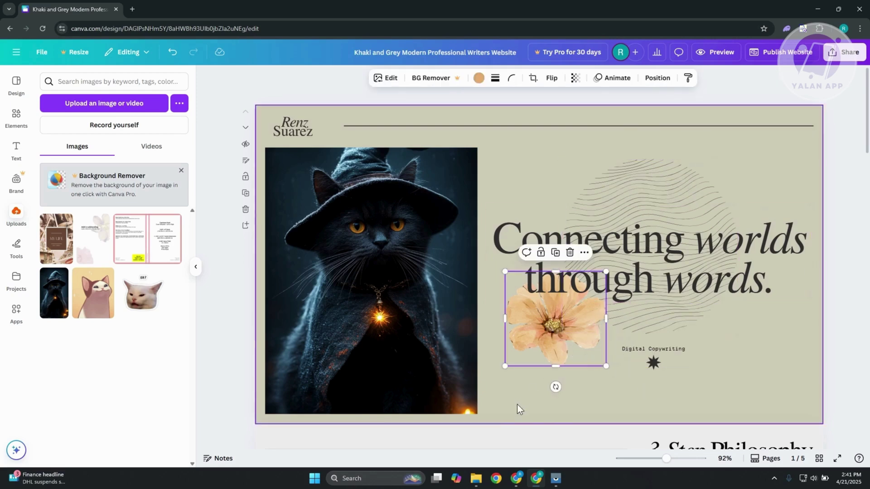
pyautogui.moveTo(505, 409)
pyautogui.mouseDown()
pyautogui.moveTo(560, 359)
pyautogui.moveTo(736, 134)
pyautogui.moveTo(792, 134)
pyautogui.mouseUp()
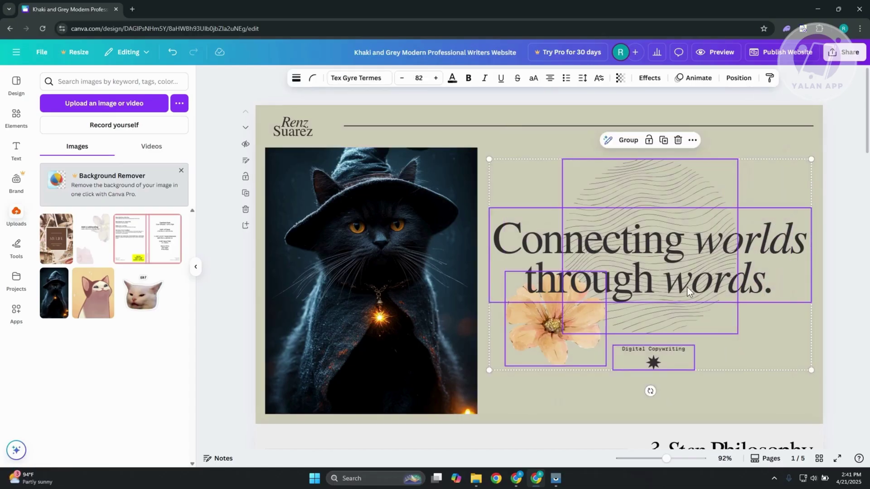
pyautogui.rightClick(654, 257)
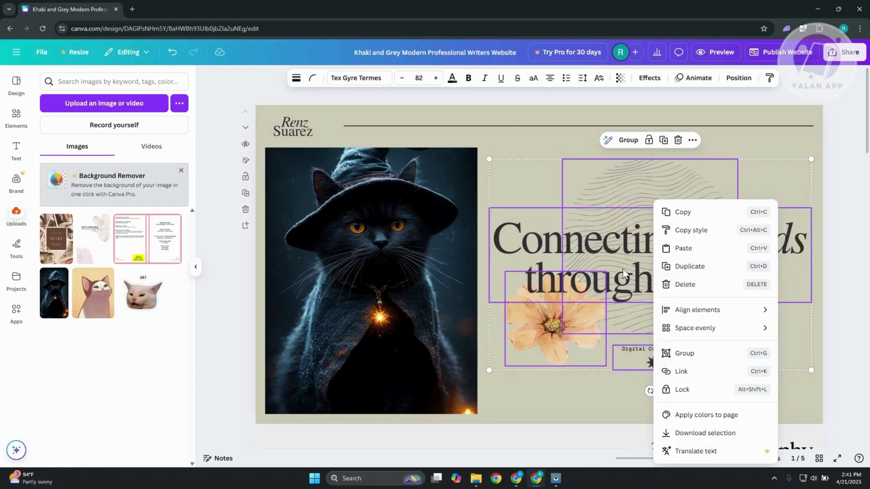
pyautogui.click(682, 356)
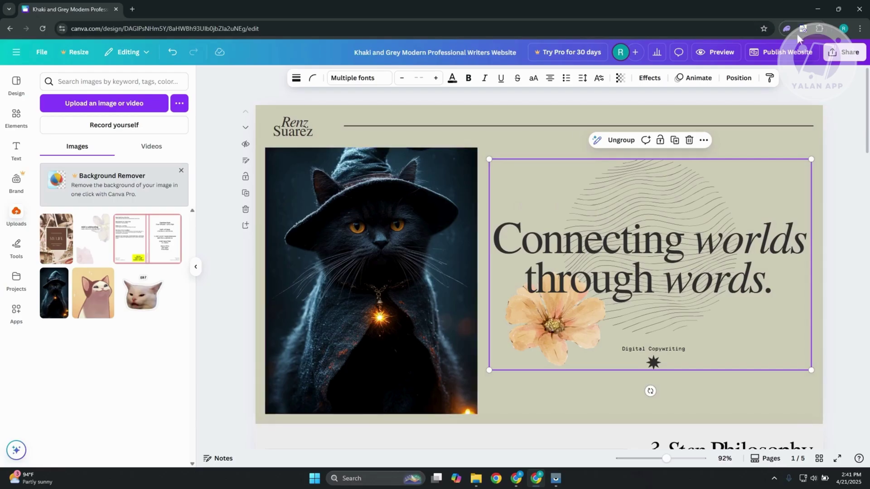
pyautogui.click(716, 52)
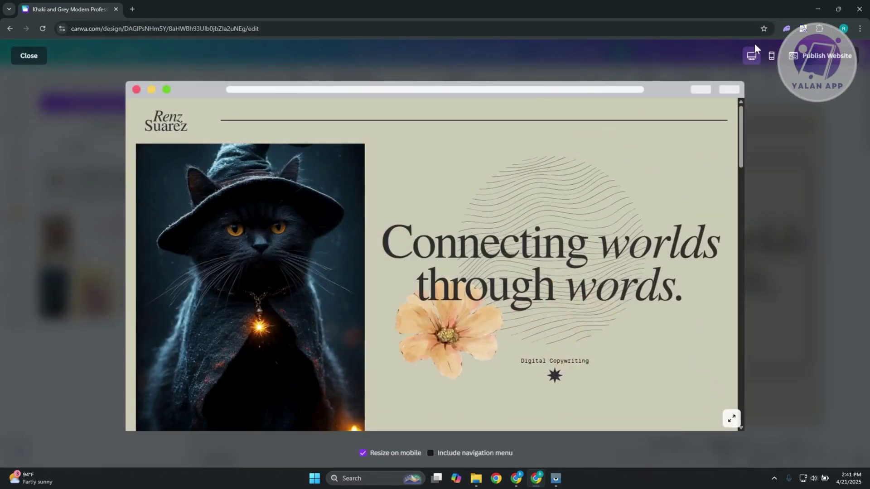
pyautogui.click(772, 55)
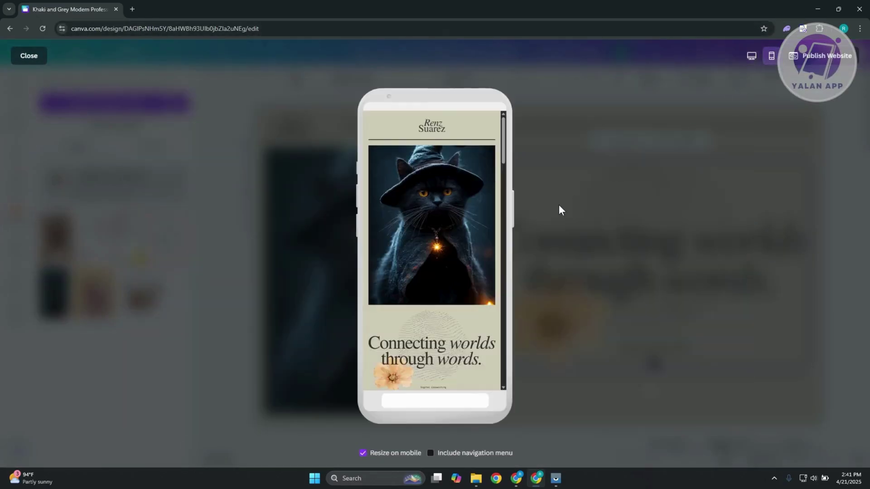
pyautogui.scroll(-5, 472, 236)
pyautogui.scroll(1, 461, 236)
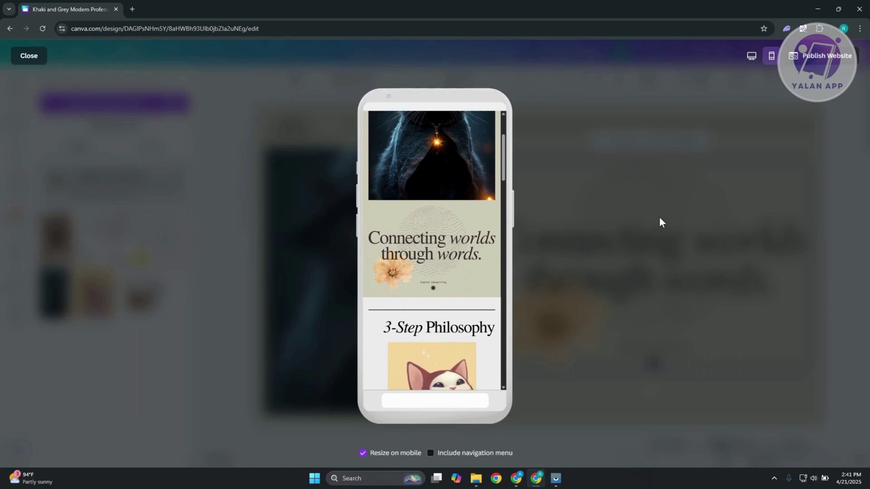
# Close the preview and add a sixth blank page after page 5
pyautogui.click(41, 55)
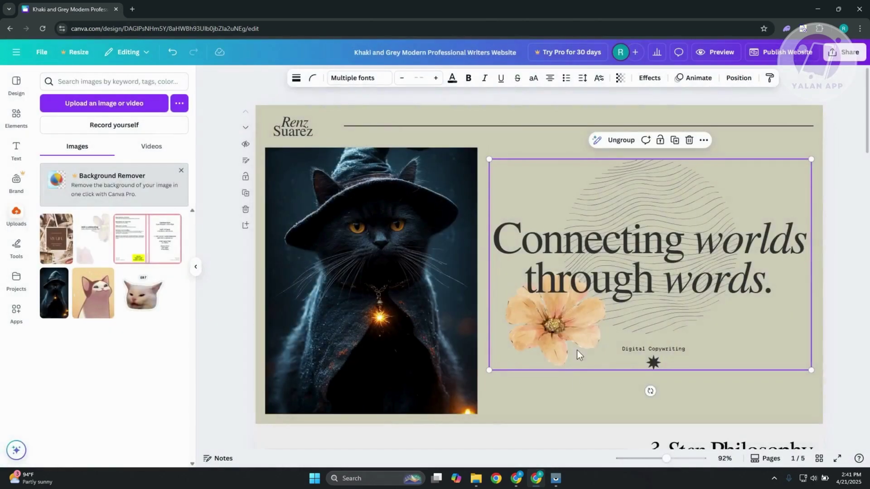
pyautogui.scroll(-10, 560, 368)
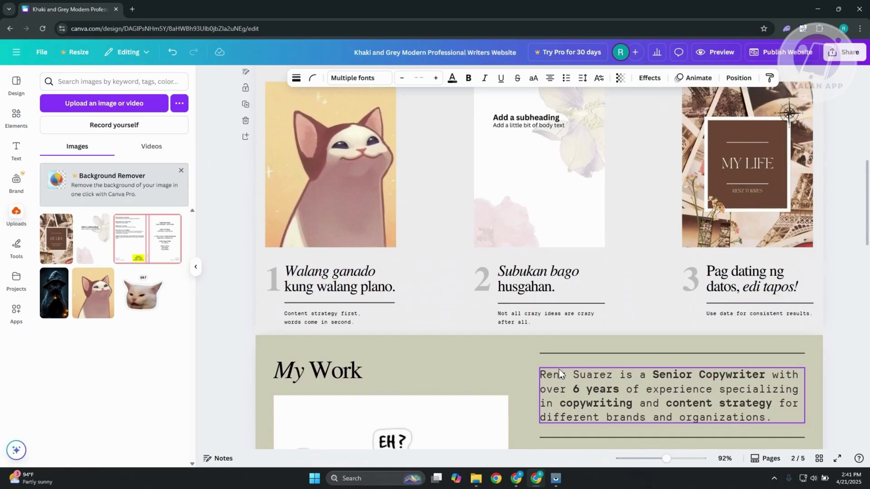
pyautogui.scroll(-15, 443, 328)
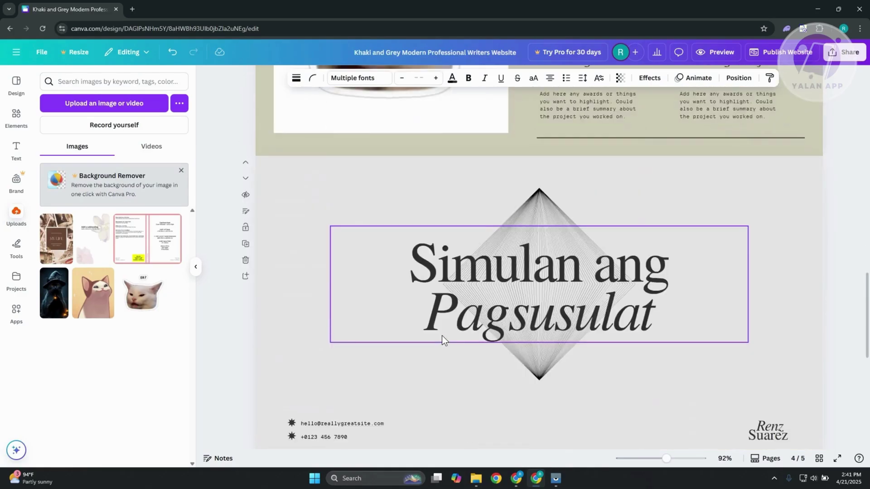
pyautogui.scroll(-2, 442, 335)
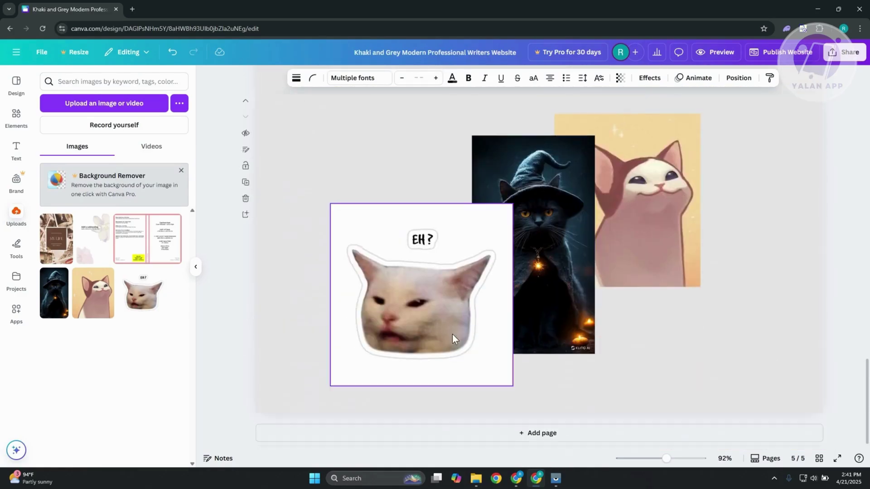
pyautogui.click(525, 434)
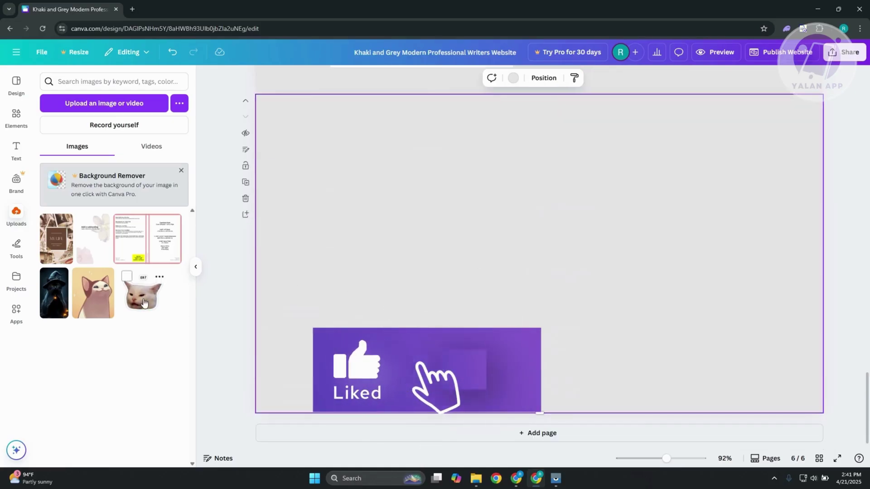
# Place the EH? cat sticker on page 6 enlarged and centred, then preview the site
pyautogui.moveTo(144, 302); pyautogui.dragTo(421, 159)
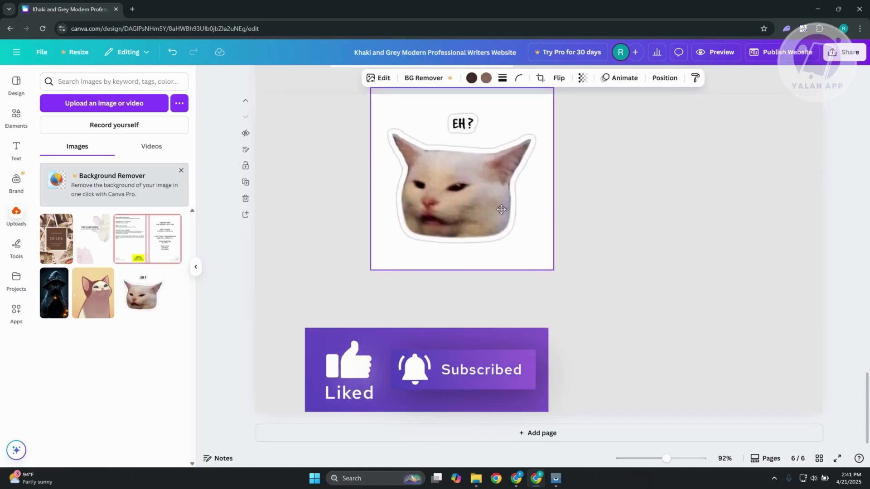
pyautogui.moveTo(553, 271); pyautogui.dragTo(711, 383)
pyautogui.moveTo(529, 233); pyautogui.dragTo(546, 232)
pyautogui.doubleClick(545, 233)
pyautogui.click(840, 288)
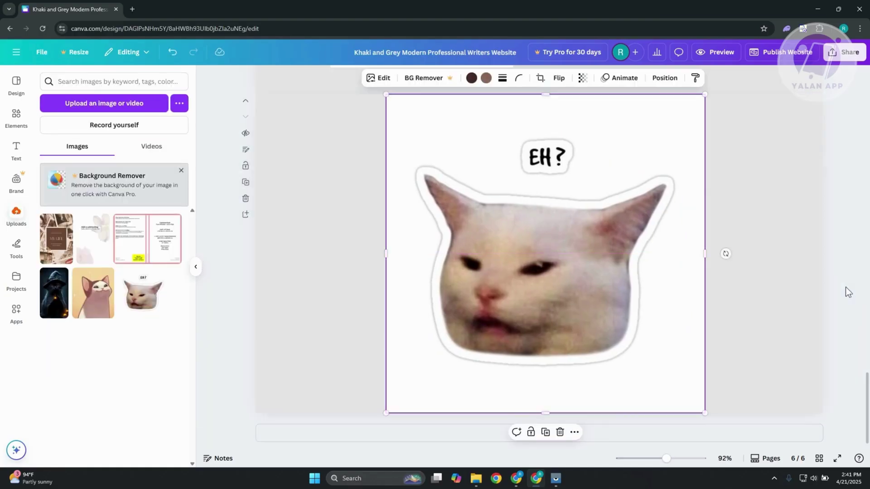
pyautogui.click(321, 209)
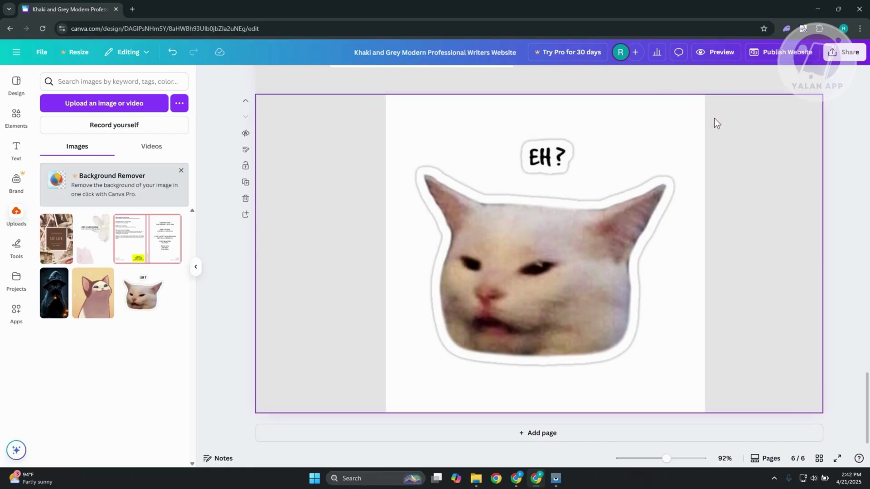
pyautogui.click(718, 59)
pyautogui.scroll(-15, 607, 295)
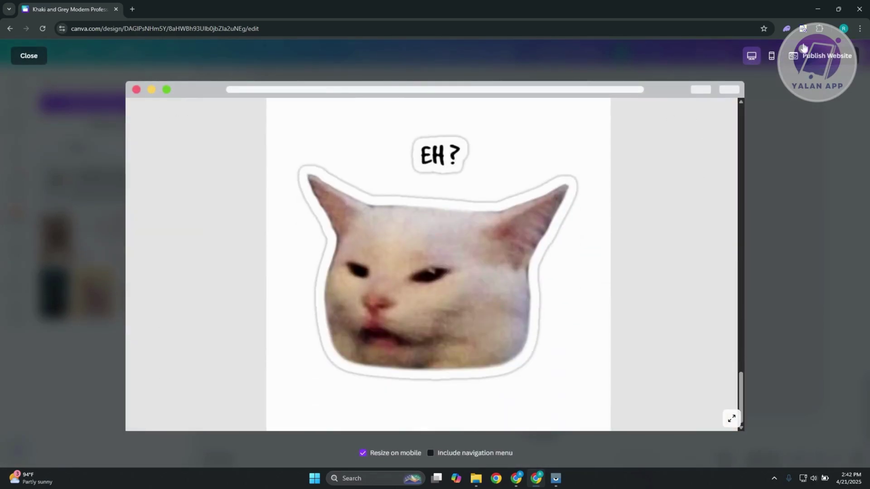
# Check the page 6 cat in the mobile preview, then close it and select the cat
pyautogui.click(771, 56)
pyautogui.scroll(-3, 452, 314)
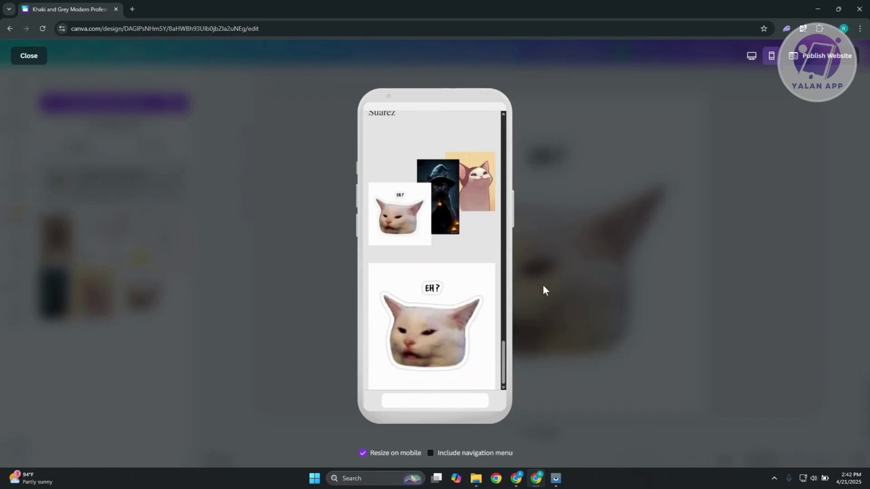
pyautogui.click(812, 296)
pyautogui.click(496, 210)
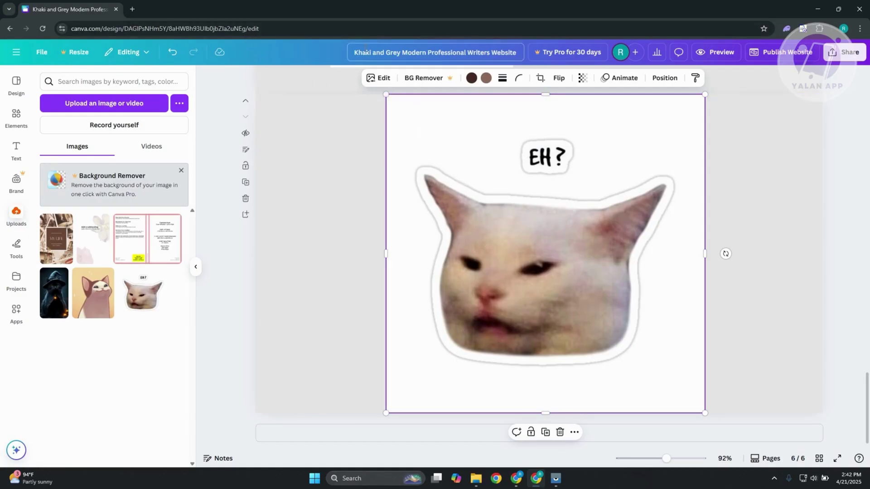
# Crop the EH? cat image on page 6, undoing the accidental move afterward
pyautogui.click(332, 182)
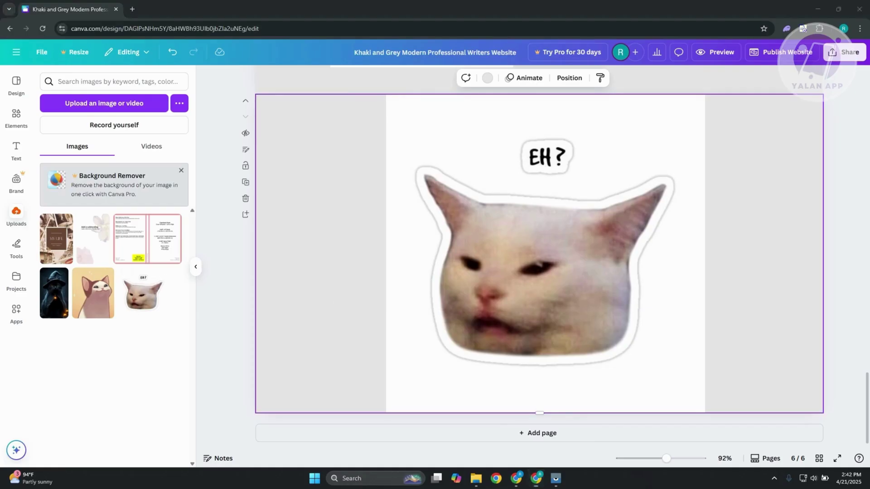
pyautogui.doubleClick(337, 251)
pyautogui.click(345, 324)
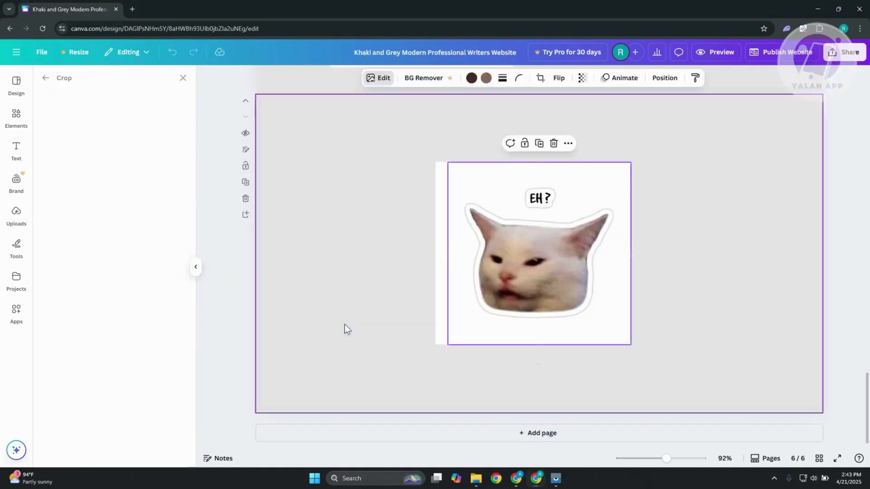
pyautogui.moveTo(515, 262); pyautogui.dragTo(534, 295)
pyautogui.hotkey('ctrl', 'z')
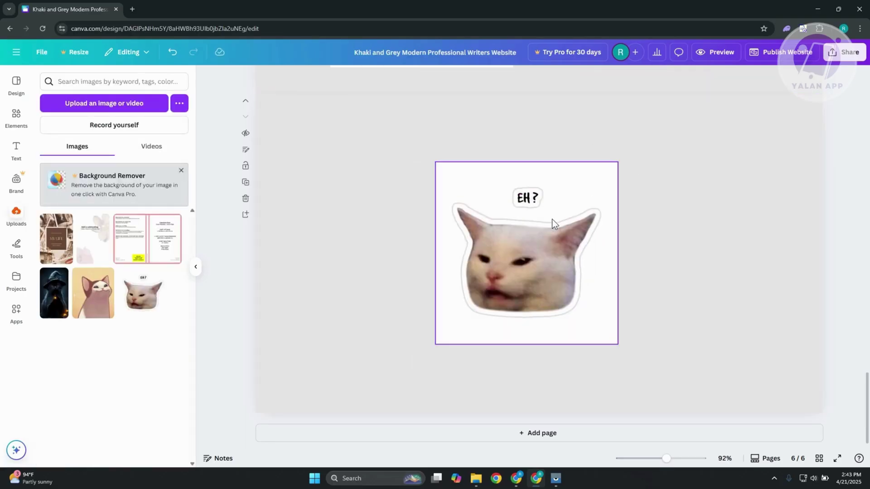
# Open the cat image's Edit panel and browse the Magic Studio tools
pyautogui.click(513, 297)
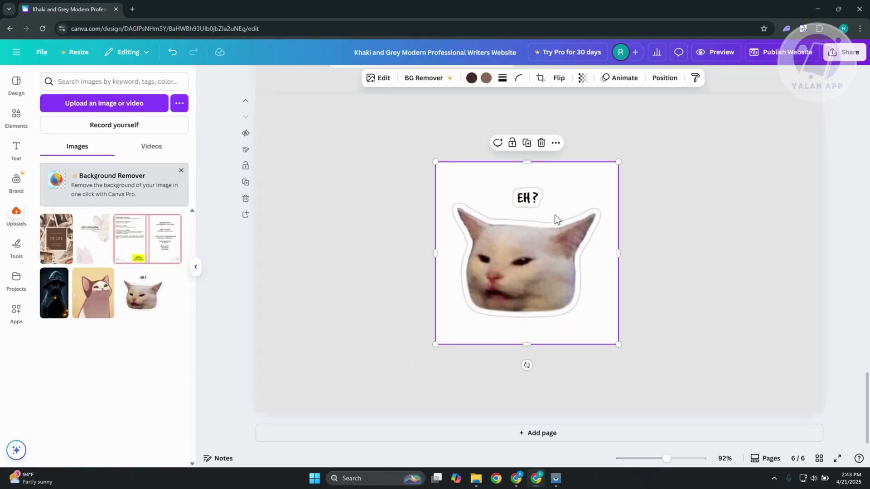
pyautogui.click(381, 78)
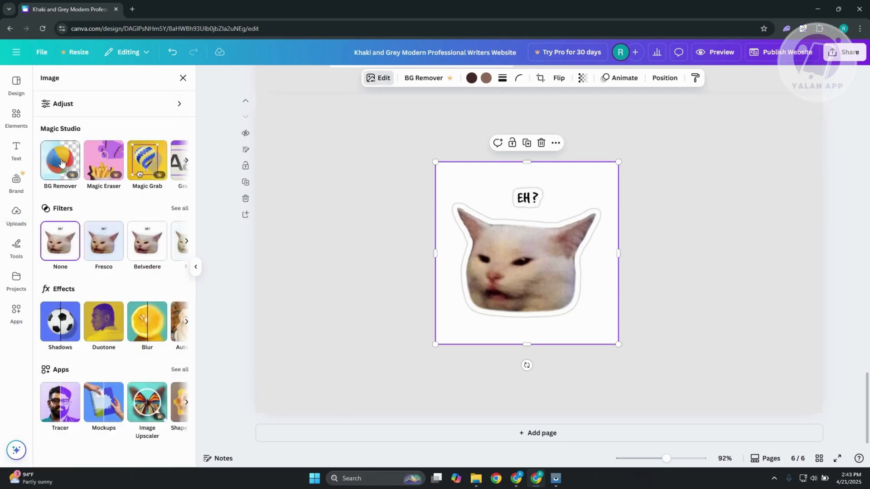
pyautogui.click(186, 161)
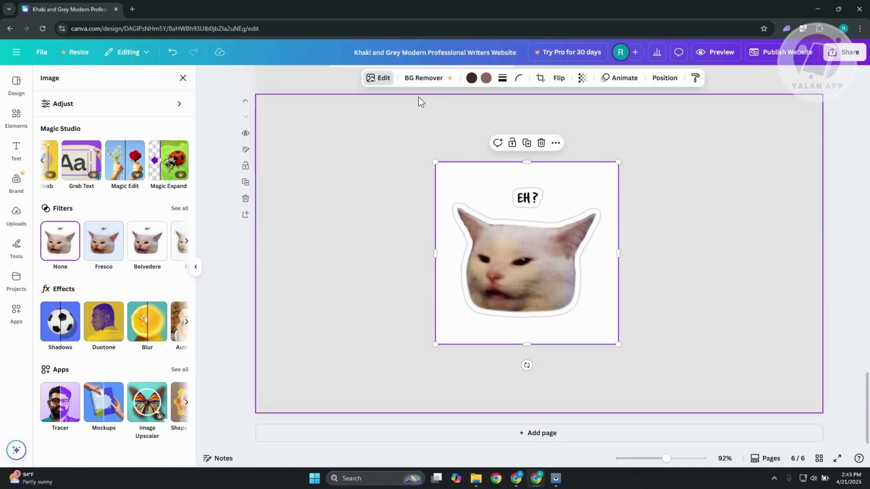
# Nudge the cat image toward centre and make page 6's background white
pyautogui.click(376, 276)
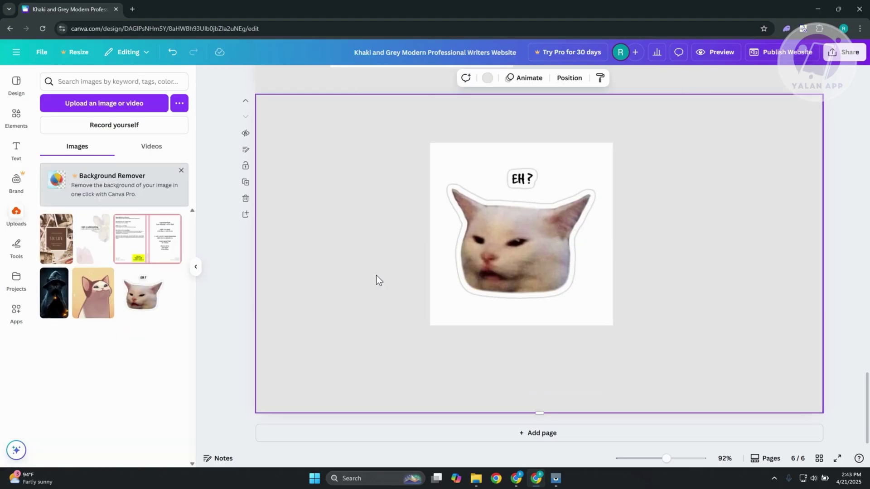
pyautogui.moveTo(526, 252); pyautogui.dragTo(540, 253)
pyautogui.click(337, 220)
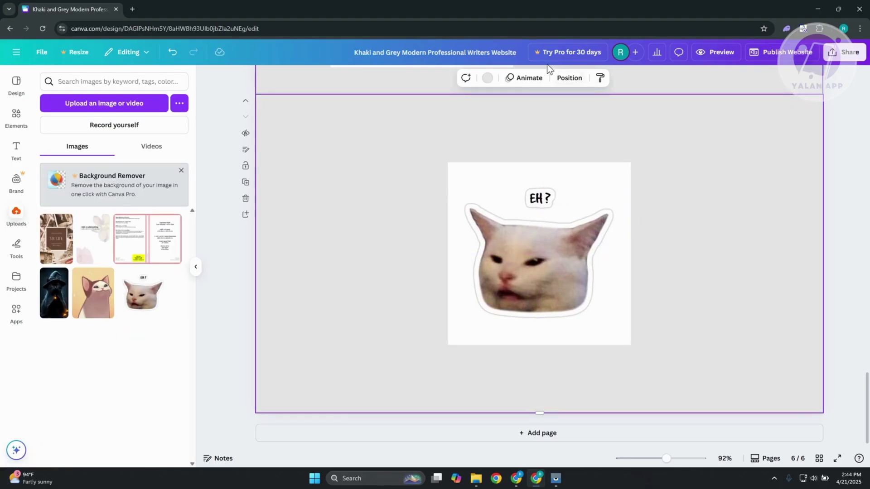
pyautogui.click(487, 77)
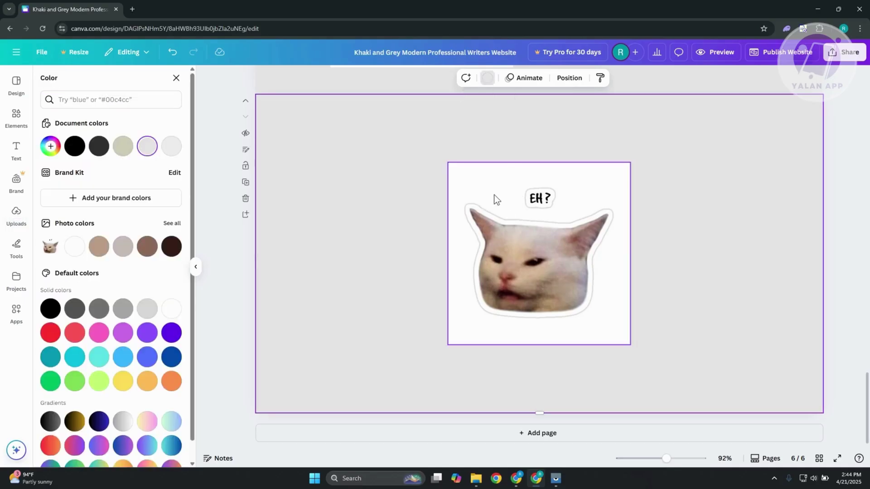
pyautogui.click(76, 254)
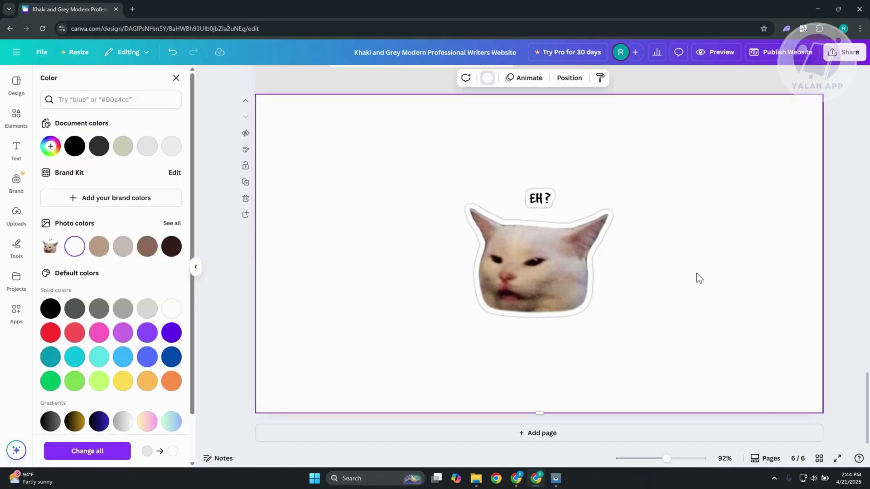
pyautogui.click(222, 322)
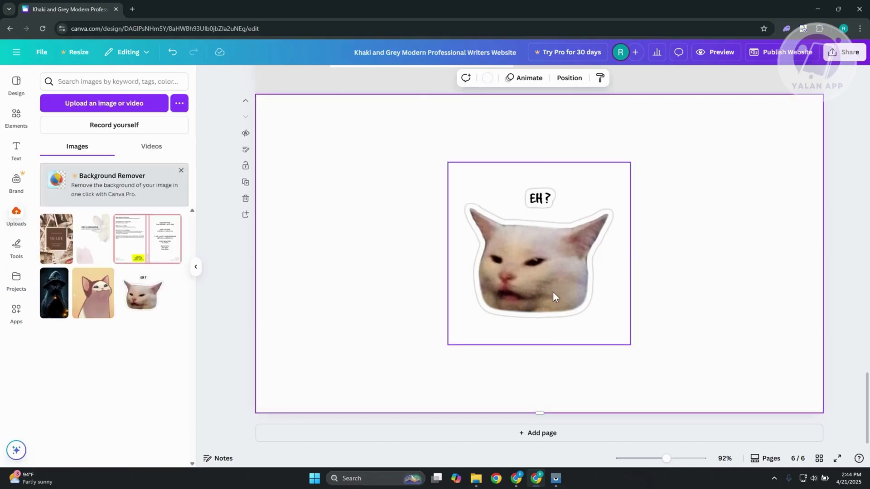
# Enlarge the cat image and re-centre it on the white page
pyautogui.click(565, 287)
pyautogui.moveTo(566, 285); pyautogui.dragTo(526, 249)
pyautogui.moveTo(594, 313); pyautogui.dragTo(653, 364)
pyautogui.moveTo(584, 260); pyautogui.dragTo(593, 268)
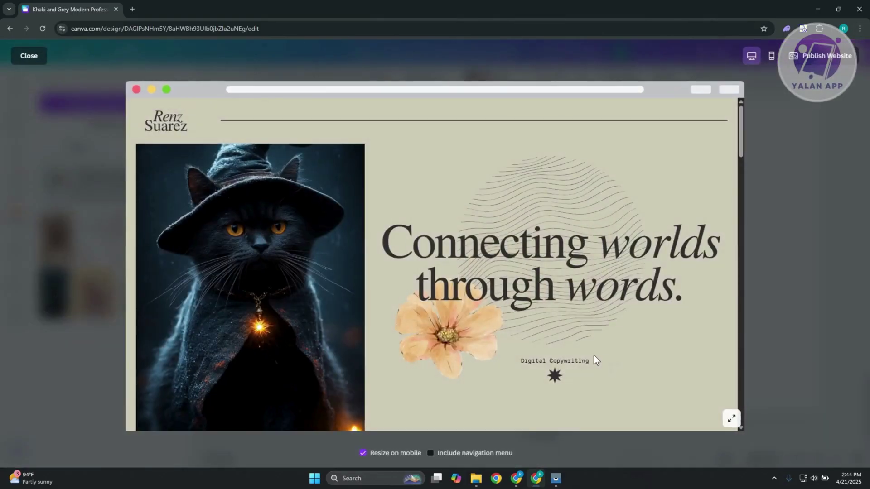
# Switch the website preview to mobile view and scroll down to the white cat page
pyautogui.scroll(-10, 594, 358)
pyautogui.click(772, 55)
pyautogui.scroll(-15, 442, 319)
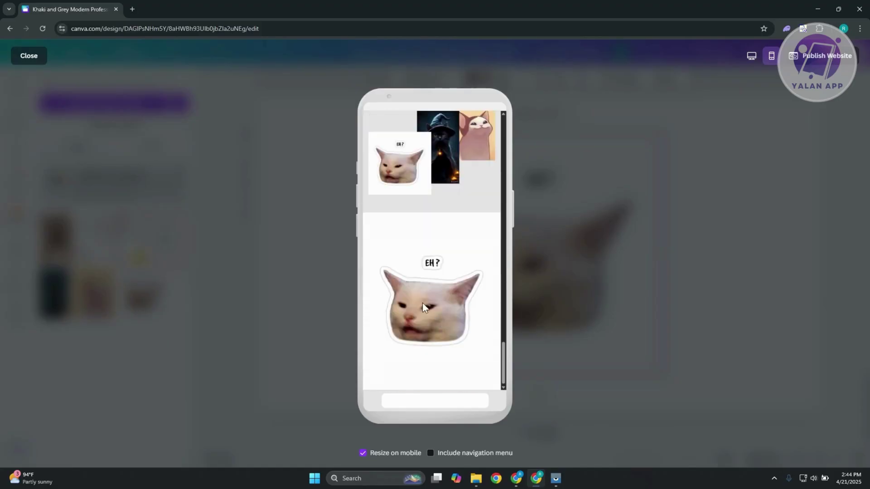
# Return to the editor and review the pop-cat image on page 5
pyautogui.click(29, 56)
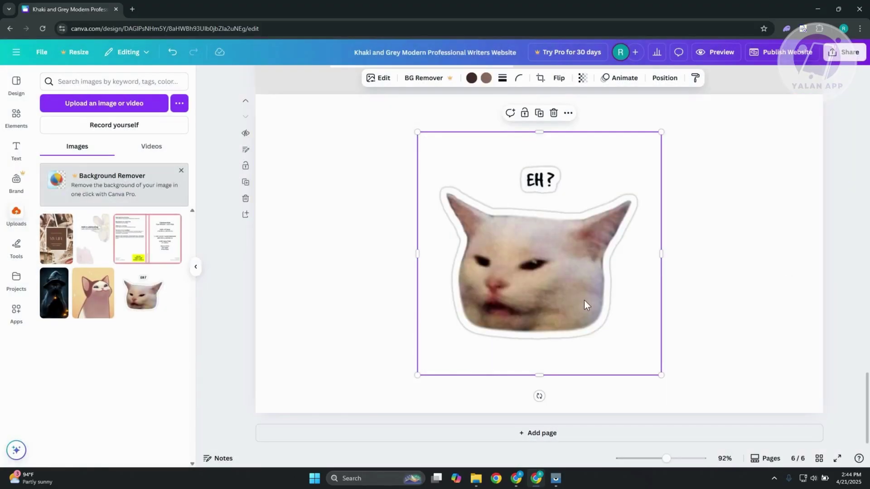
pyautogui.scroll(10, 582, 301)
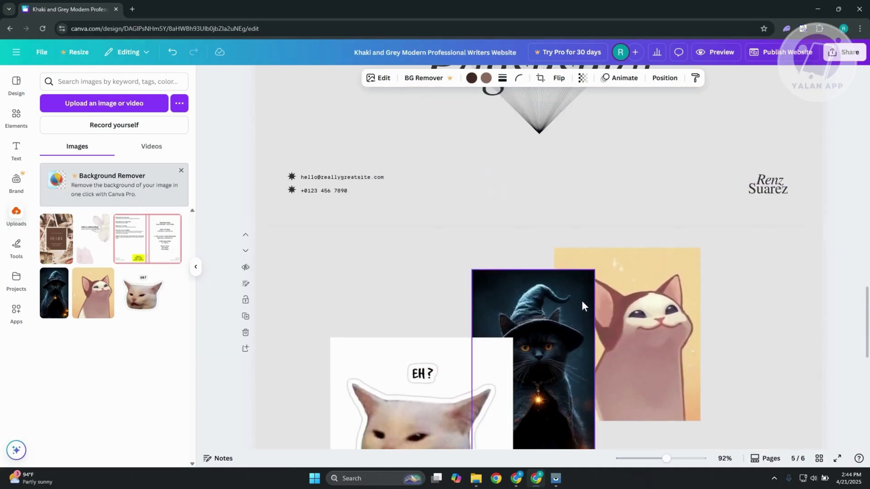
pyautogui.click(620, 282)
pyautogui.click(779, 331)
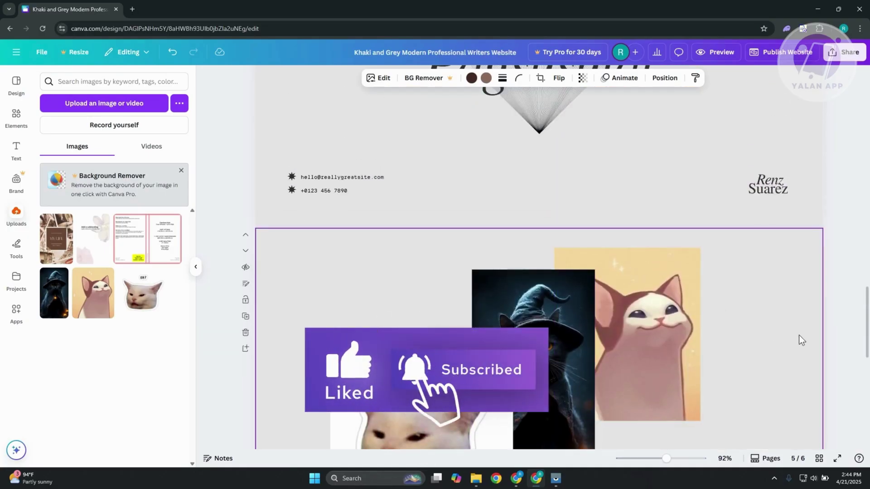